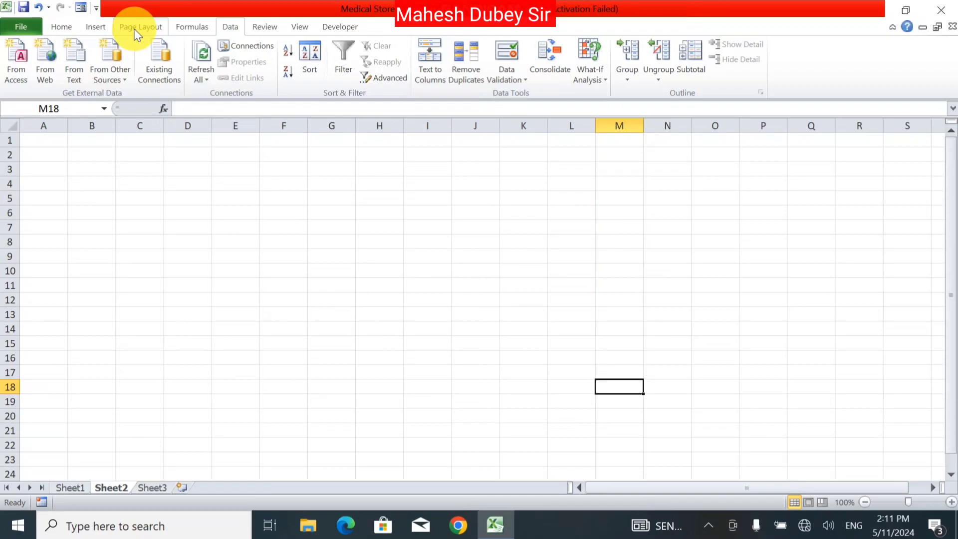
{"action": "left_click", "coordinate": [186, 26]}
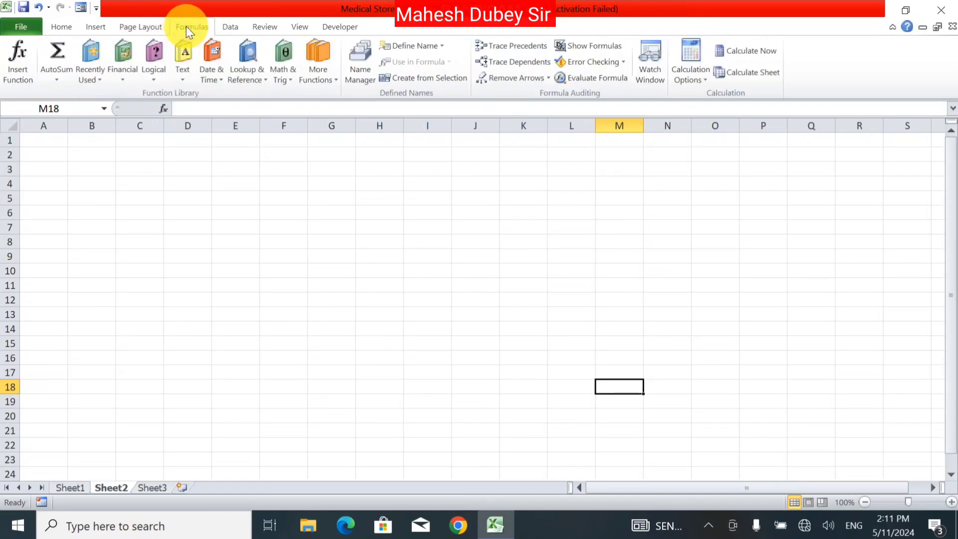
{"action": "left_click", "coordinate": [231, 28]}
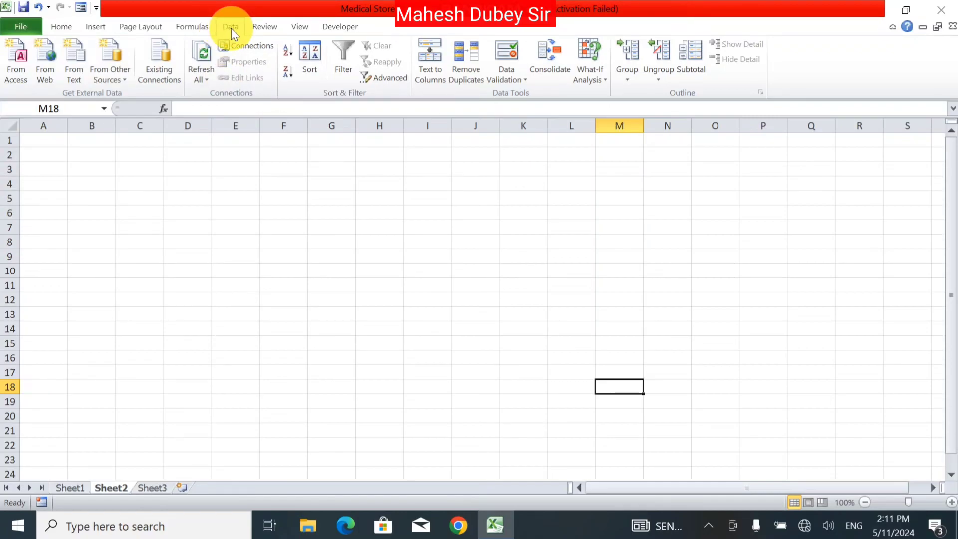
{"action": "left_click", "coordinate": [11, 69]}
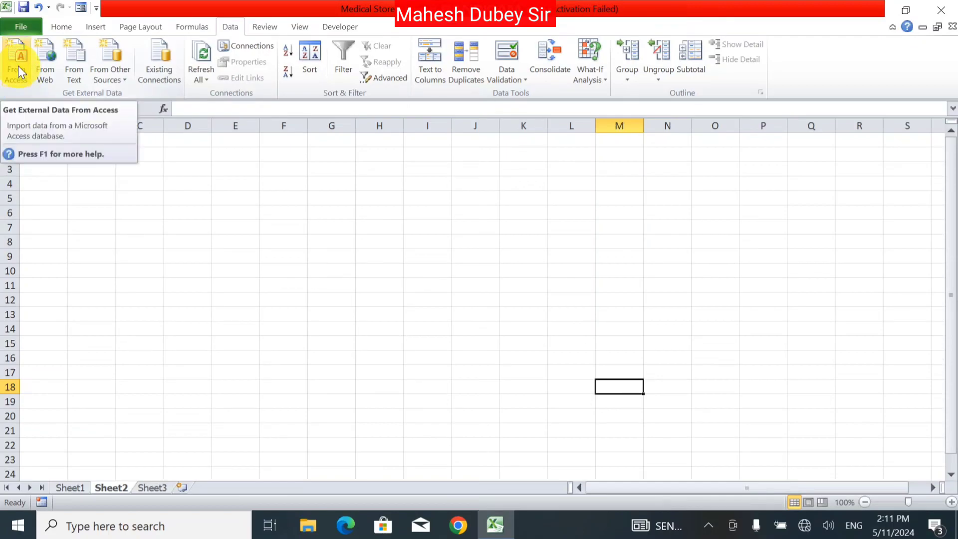
{"action": "left_click", "coordinate": [85, 199]}
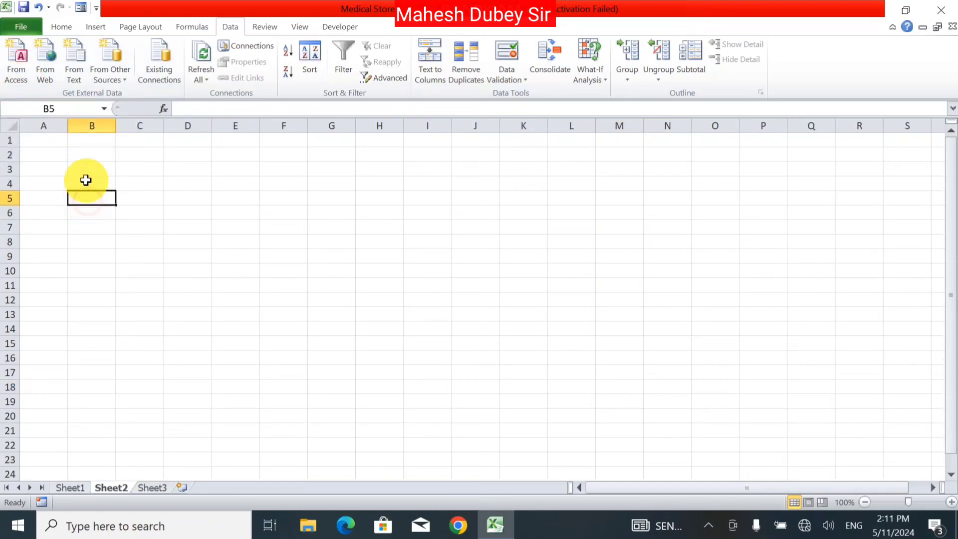
{"action": "left_click", "coordinate": [58, 144]}
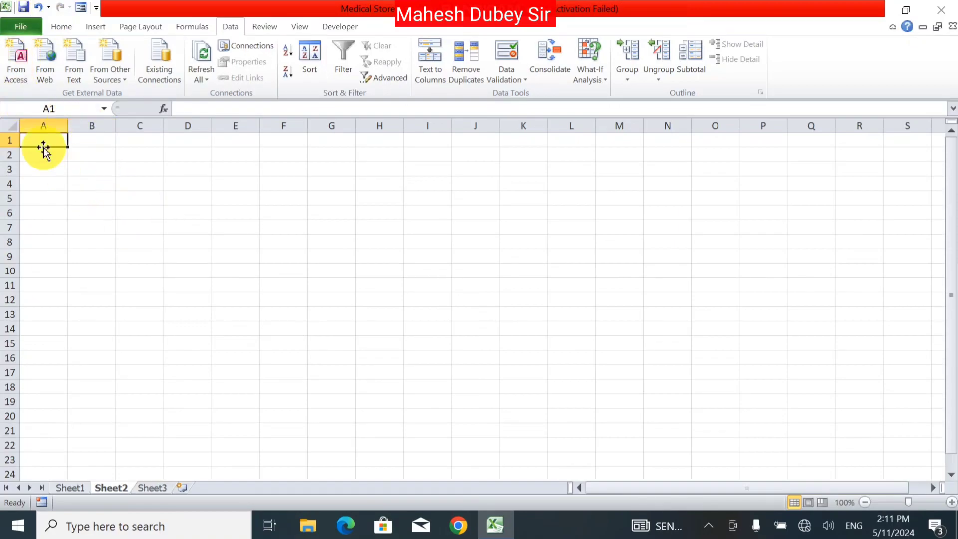
{"action": "left_click", "coordinate": [13, 65]}
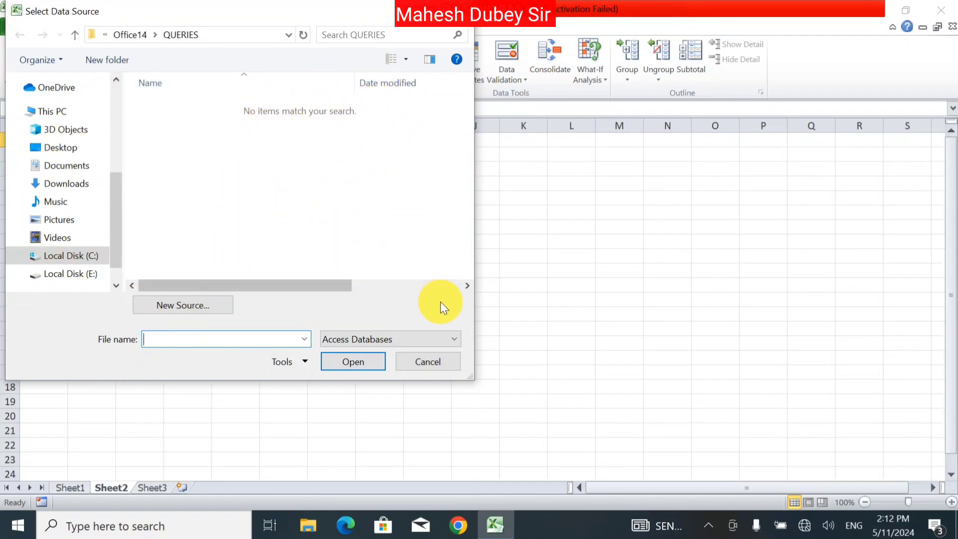
{"action": "left_click", "coordinate": [435, 361]}
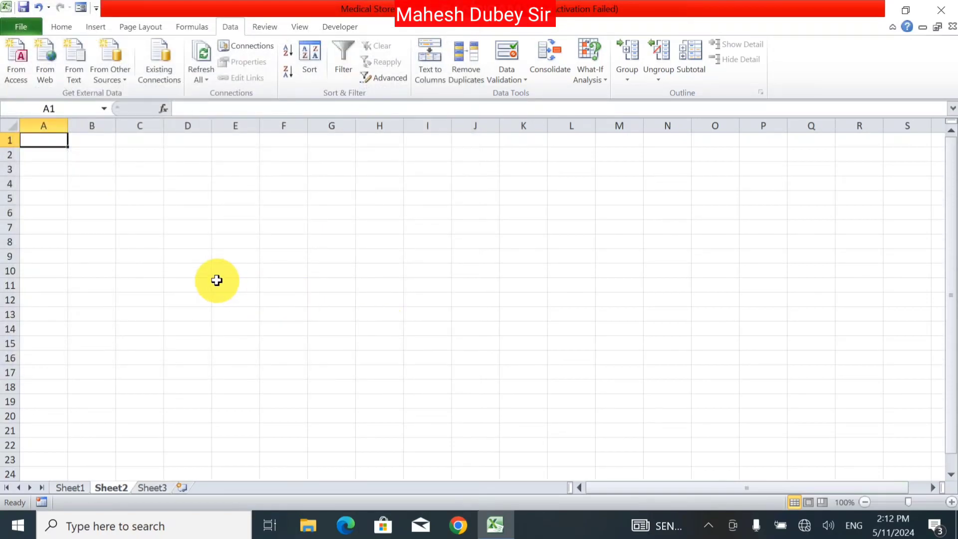
Launch Microsoft Access with the msaccess run command and dismiss the Office activation wizard
{"action": "key", "text": "super+r"}
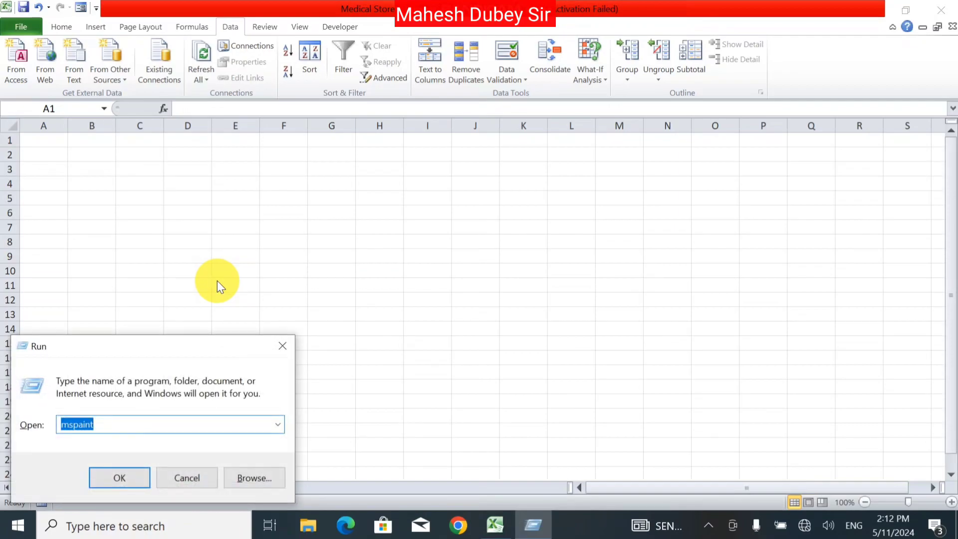
{"action": "type", "text": "msa"}
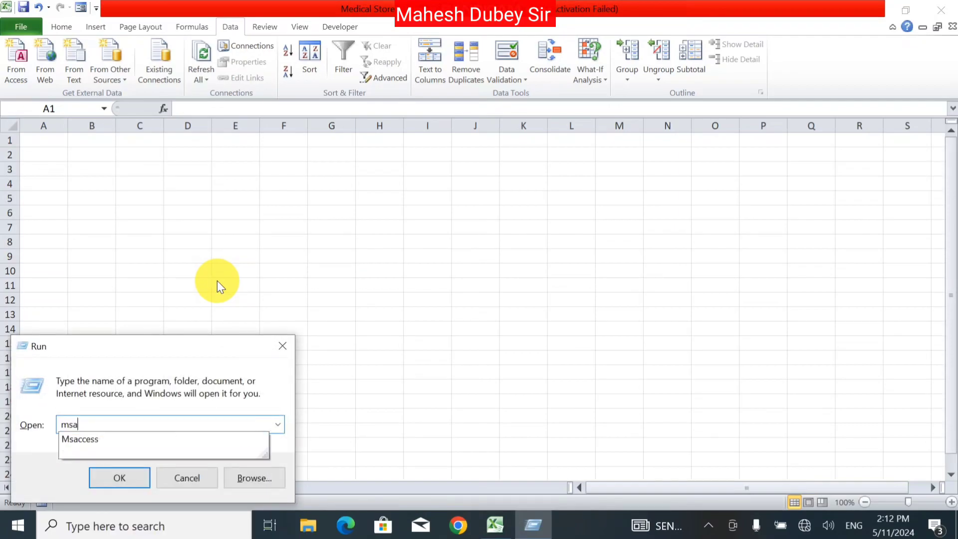
{"action": "key", "text": "Down"}
{"action": "key", "text": "Return"}
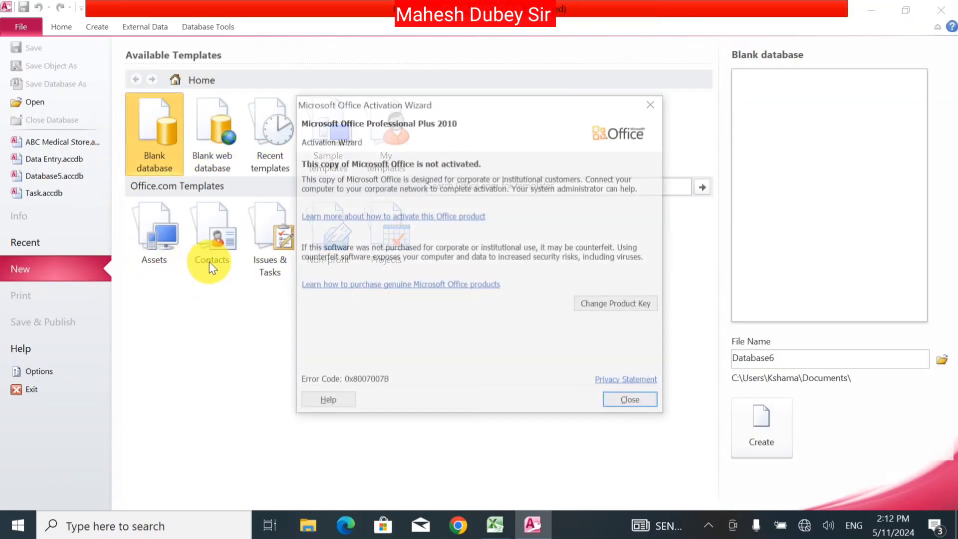
{"action": "left_click", "coordinate": [655, 101]}
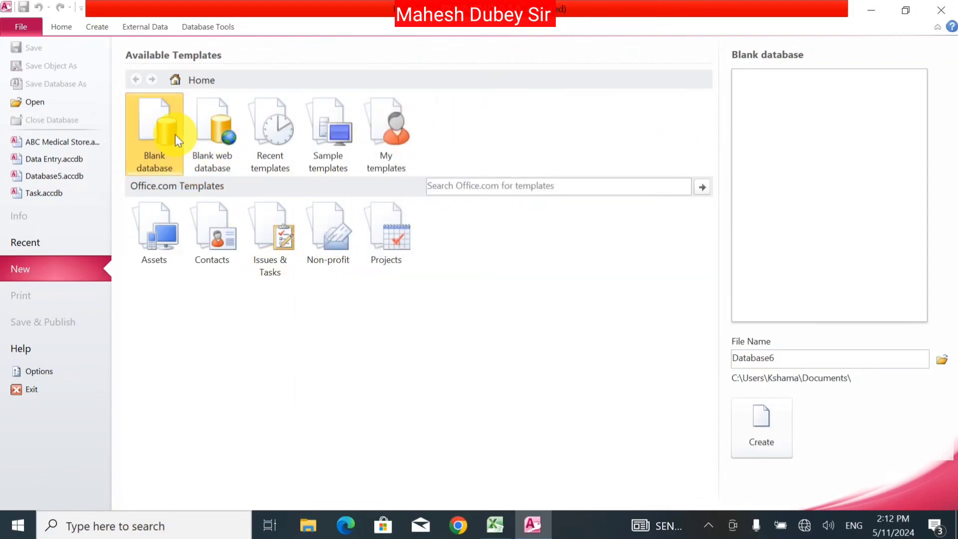
Create a blank database named Database6 and try to open Table1 in Design View
{"action": "left_click", "coordinate": [762, 429]}
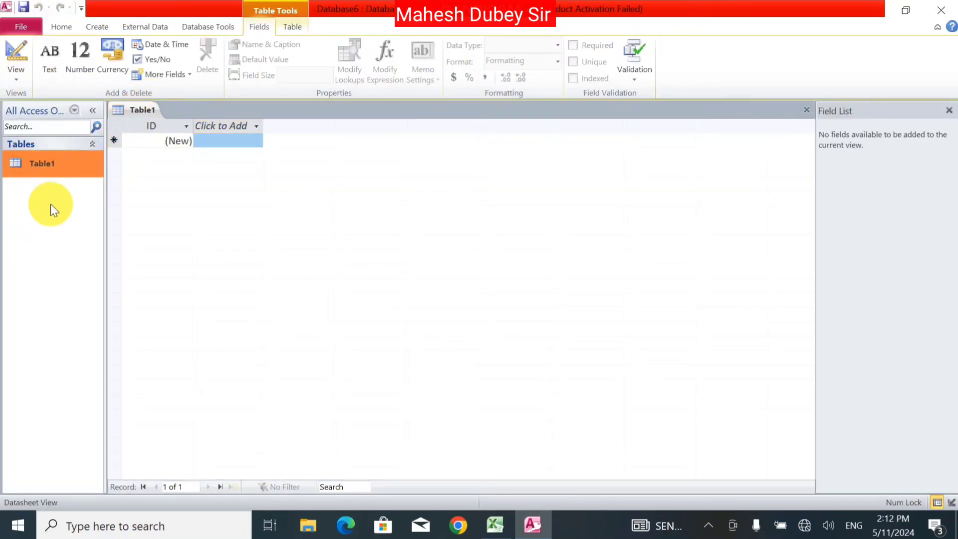
{"action": "right_click", "coordinate": [18, 165]}
{"action": "left_click", "coordinate": [57, 194]}
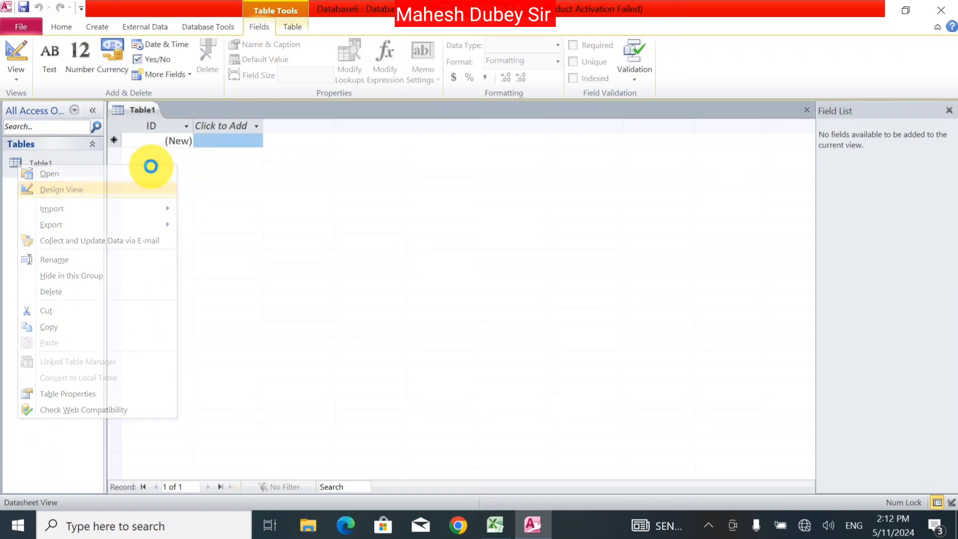
{"action": "left_click", "coordinate": [532, 212]}
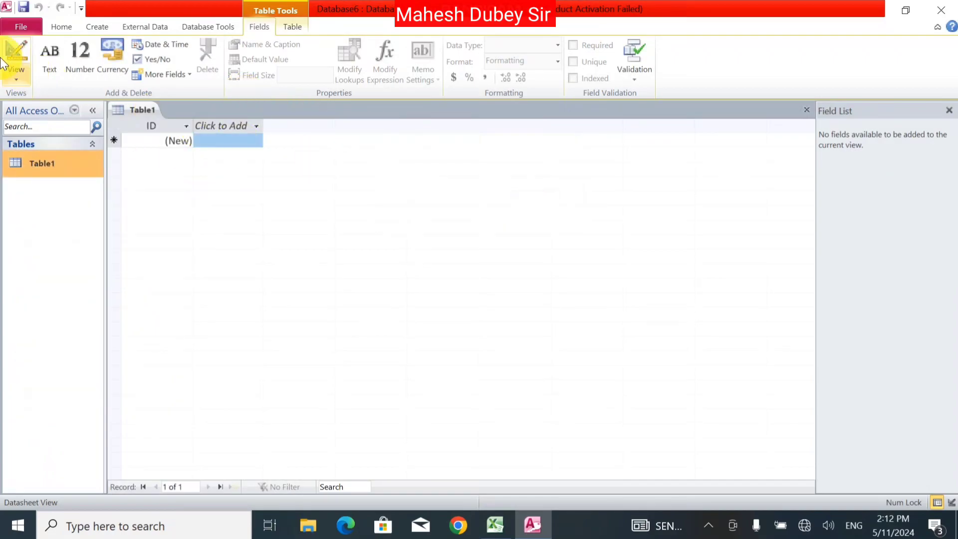
Open the Bill table of the ABC Medical Store database to examine its fields and record, and close Access
{"action": "left_click", "coordinate": [6, 28]}
{"action": "left_click", "coordinate": [42, 162]}
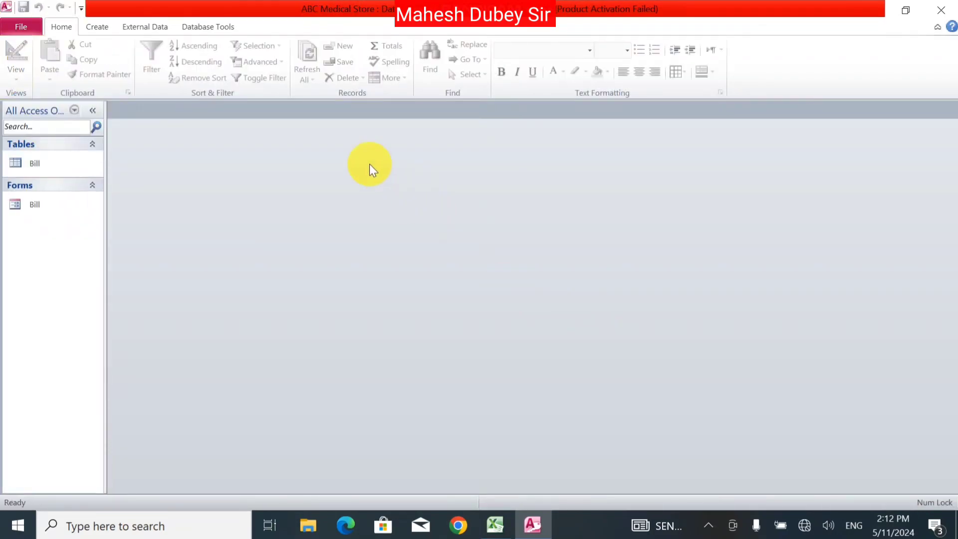
{"action": "double_click", "coordinate": [84, 156]}
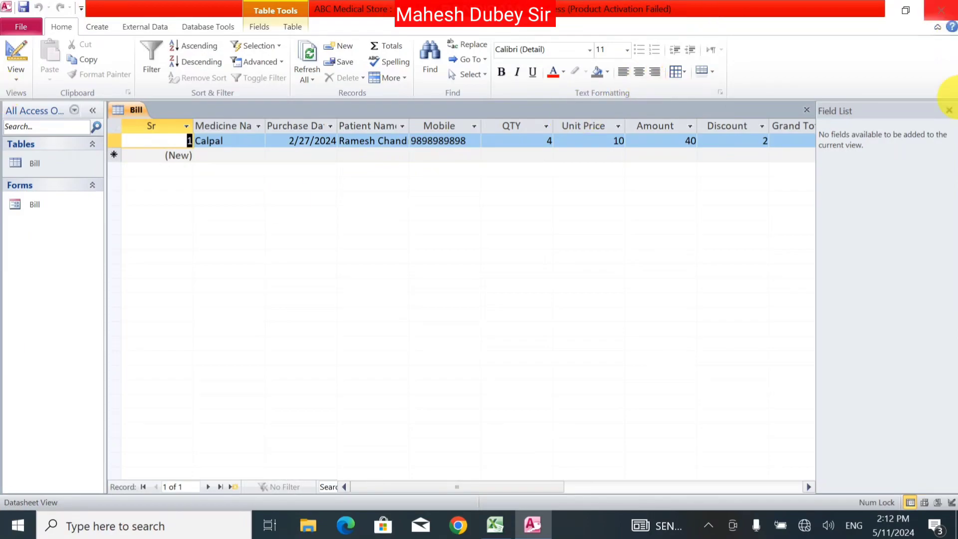
{"action": "left_click", "coordinate": [948, 111]}
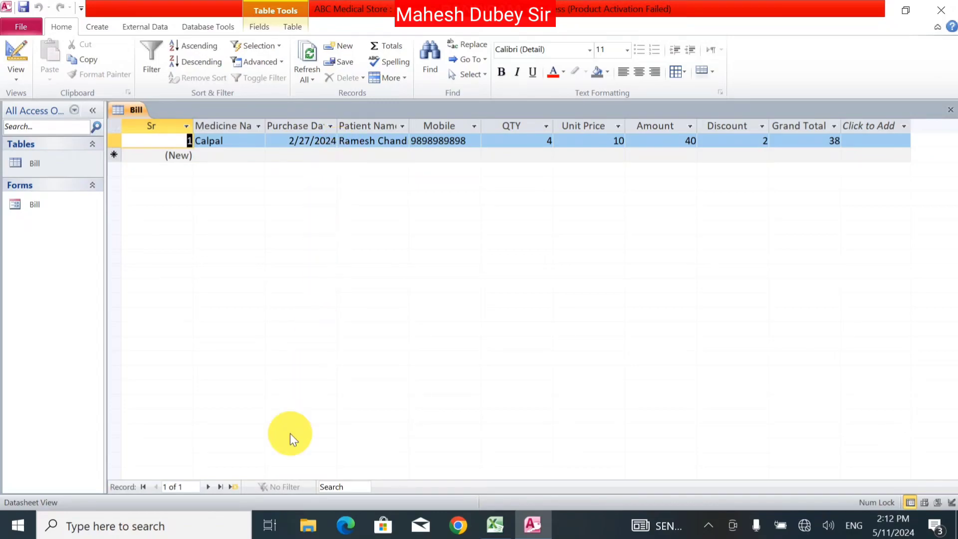
{"action": "left_click", "coordinate": [945, 19]}
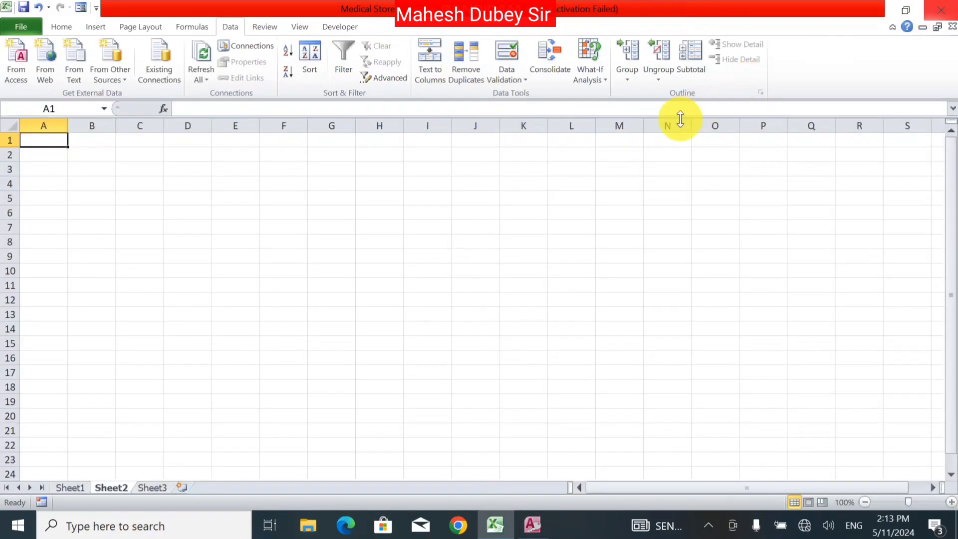
Choose the ABC Medical Store database in Documents as the Access data source to import into Excel
{"action": "left_click", "coordinate": [22, 70]}
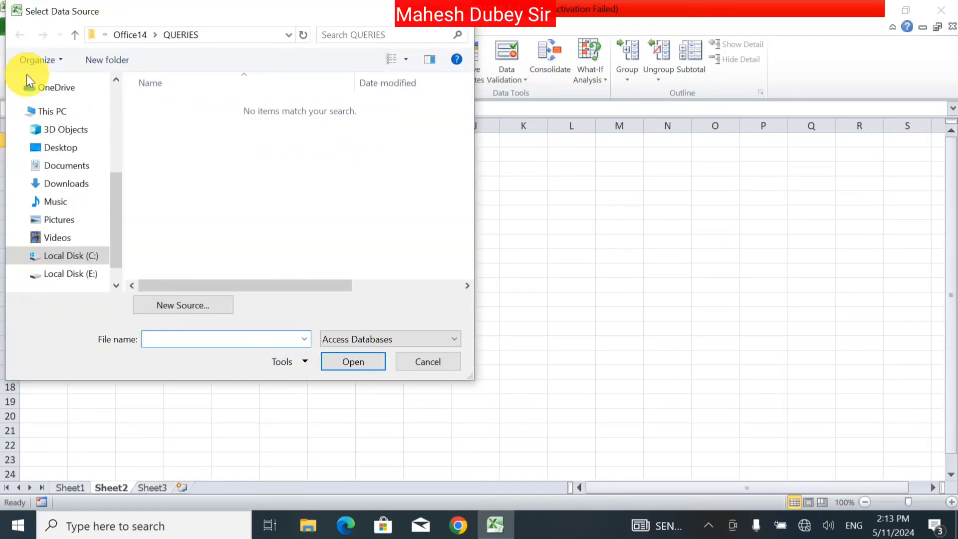
{"action": "left_click", "coordinate": [58, 165]}
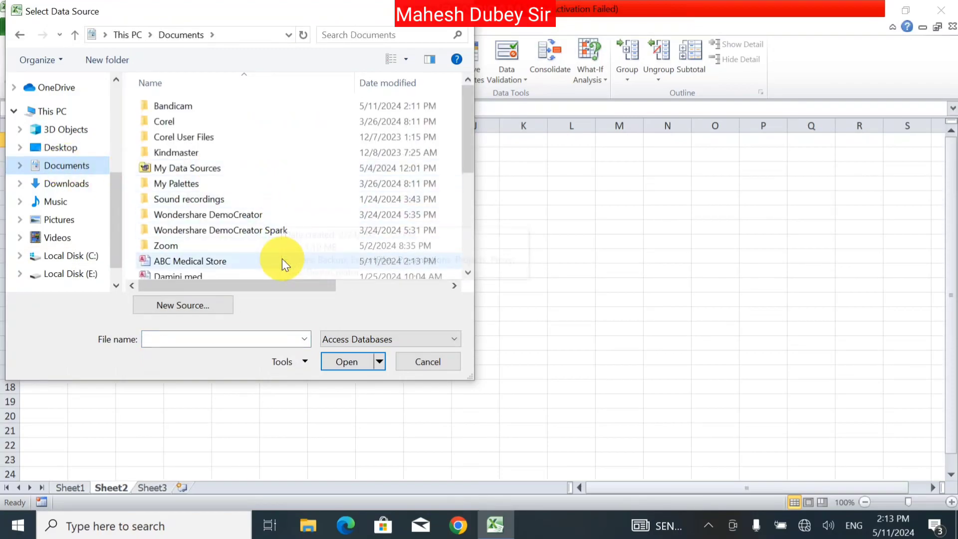
{"action": "left_click", "coordinate": [283, 259]}
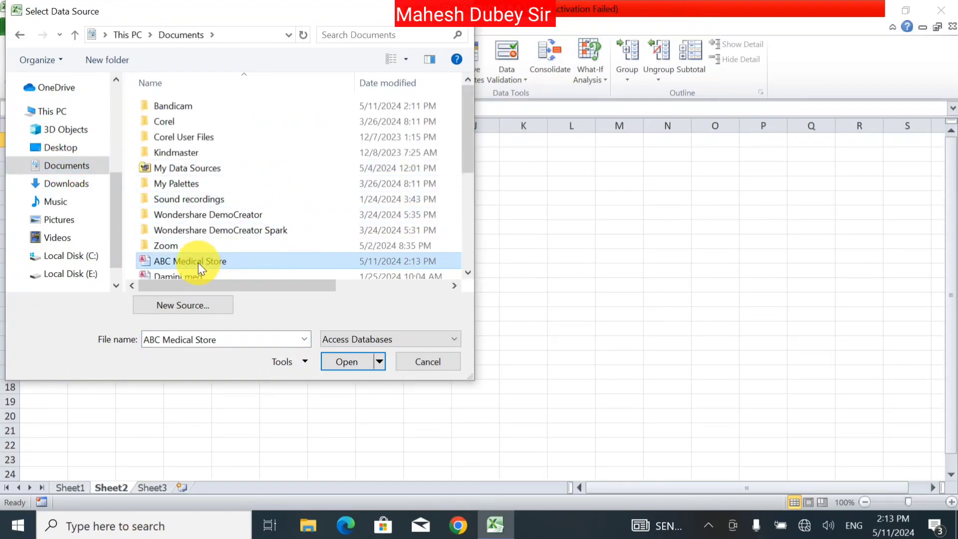
{"action": "left_click", "coordinate": [347, 362]}
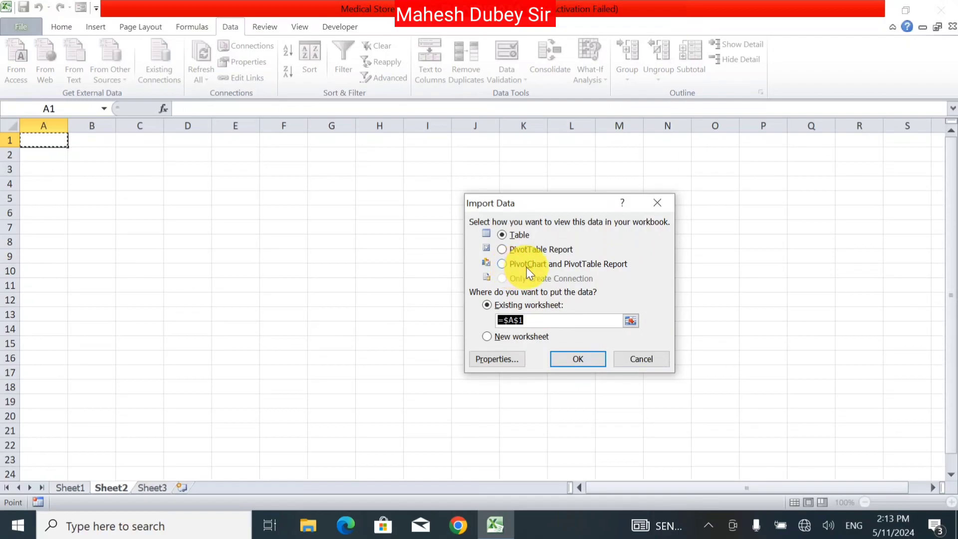
Import the Access data as a table into a new worksheet
{"action": "left_click", "coordinate": [522, 234]}
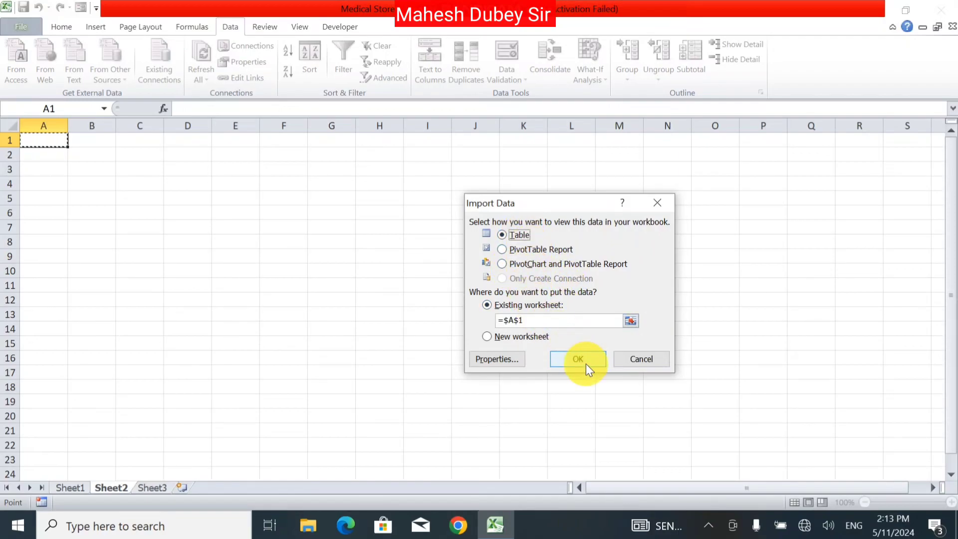
{"action": "left_click", "coordinate": [508, 342]}
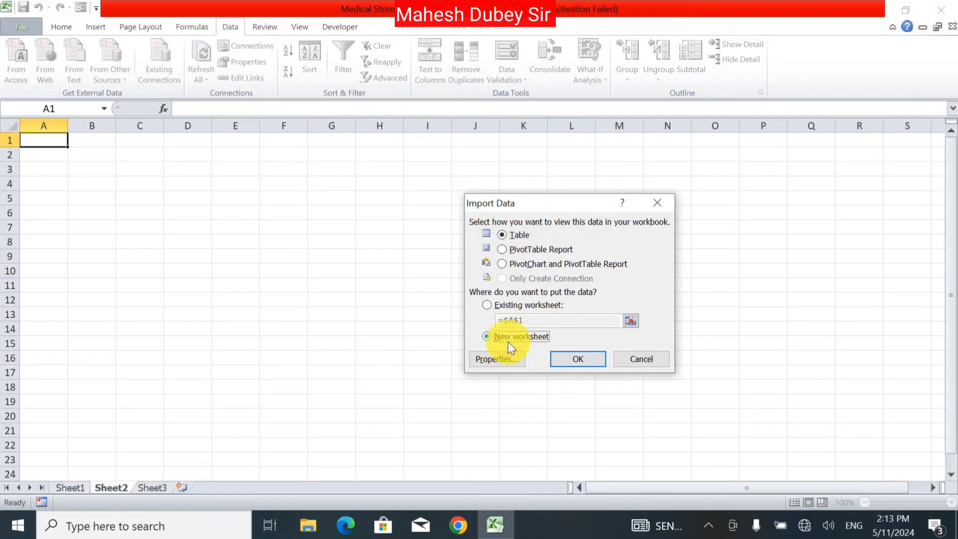
{"action": "left_click", "coordinate": [574, 361]}
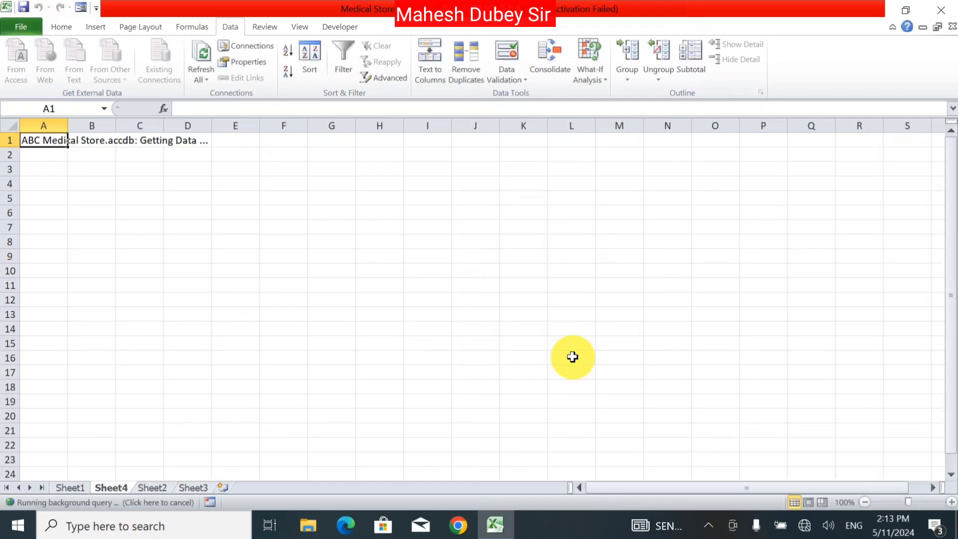
{"action": "left_click", "coordinate": [118, 254]}
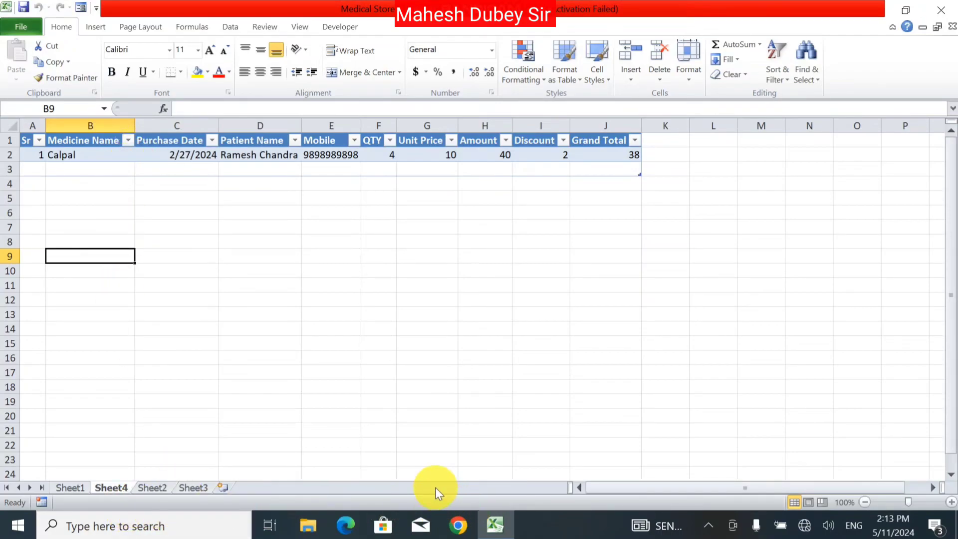
Relaunch Microsoft Access and reopen the ABC Medical Store database without saving a copy of it
{"action": "key", "text": "super+r"}
{"action": "left_click", "coordinate": [118, 482]}
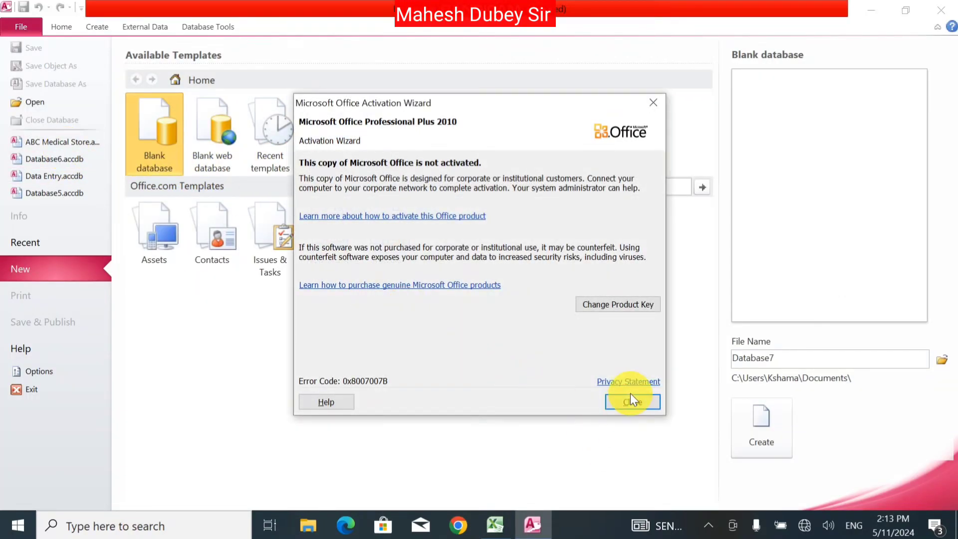
{"action": "left_click", "coordinate": [631, 401]}
{"action": "left_click", "coordinate": [57, 142]}
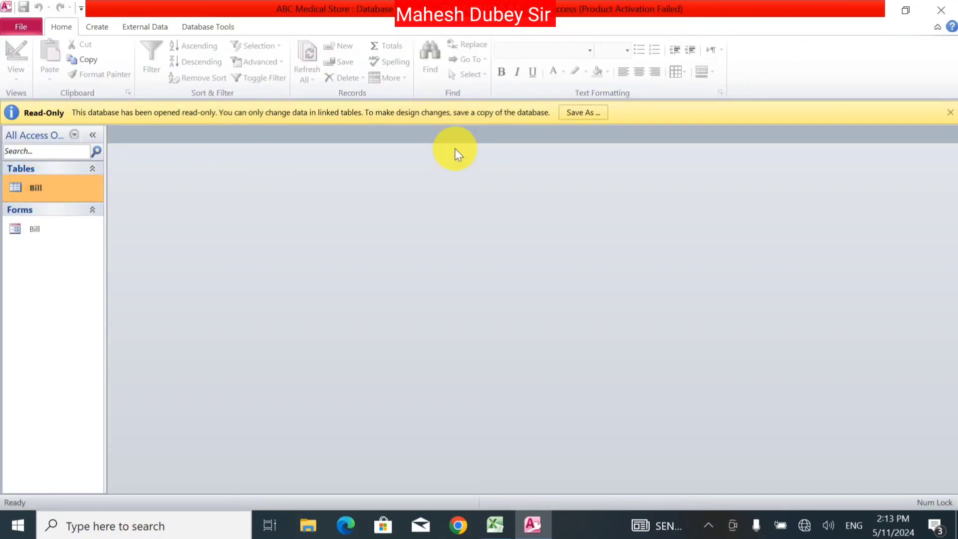
{"action": "left_click", "coordinate": [584, 112]}
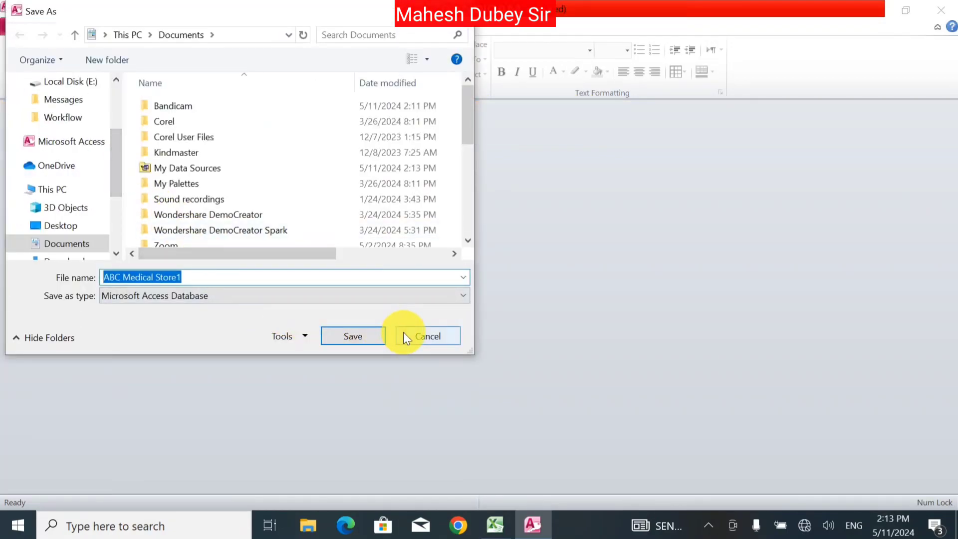
{"action": "left_click", "coordinate": [404, 332]}
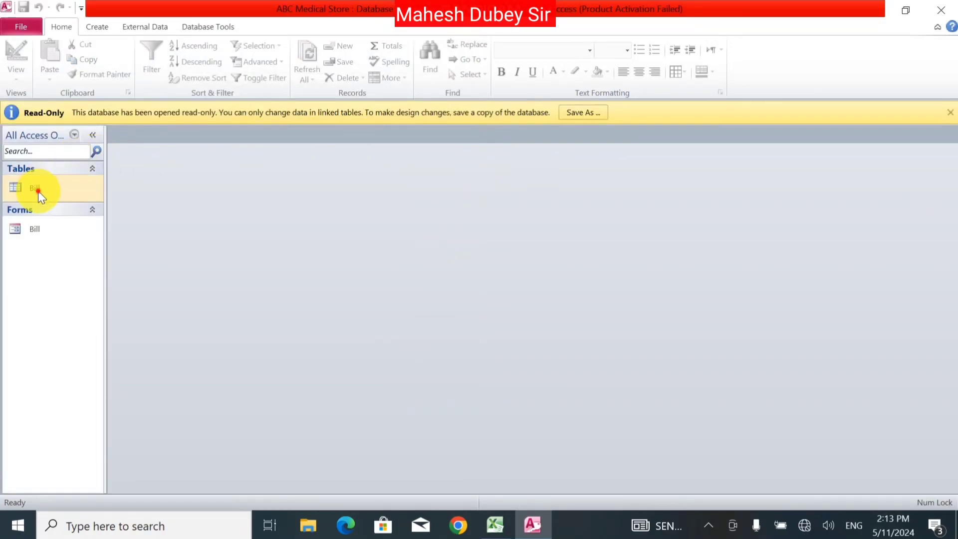
Open the Bill table and go through the record's fields from Sr to Grand Total
{"action": "double_click", "coordinate": [37, 190]}
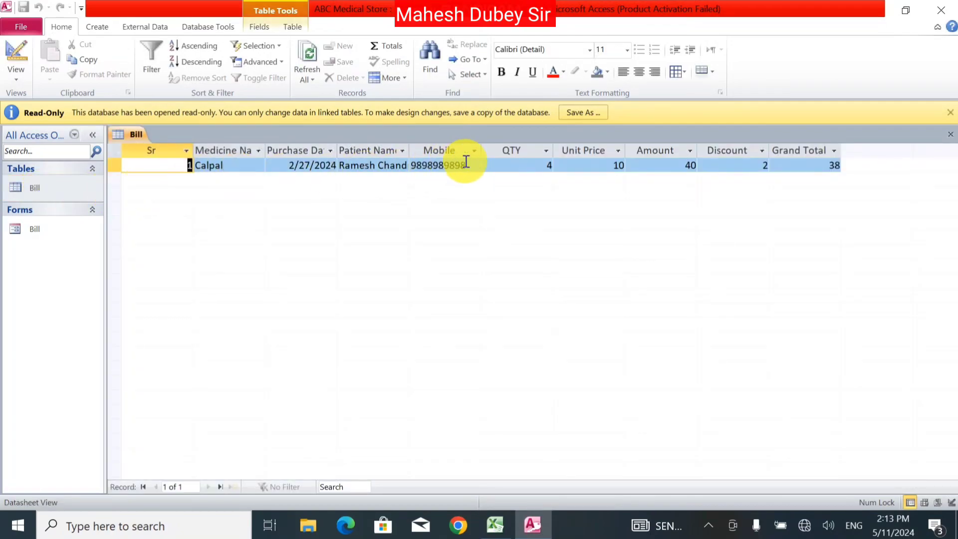
{"action": "key", "text": "Tab"}
{"action": "key", "text": "Tab"}
{"action": "key", "text": "Tab"}
{"action": "key", "text": "Tab"}
{"action": "key", "text": "Tab"}
{"action": "key", "text": "Tab"}
{"action": "key", "text": "Tab"}
{"action": "key", "text": "Tab"}
{"action": "key", "text": "Tab"}
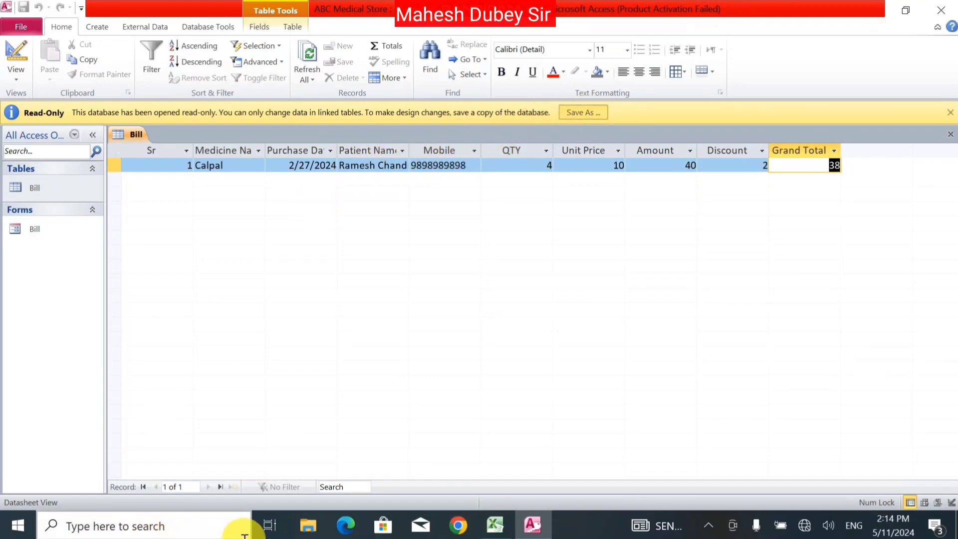
Switch to Excel and delete Sheet4, which holds the imported Bill table
{"action": "left_click", "coordinate": [495, 525]}
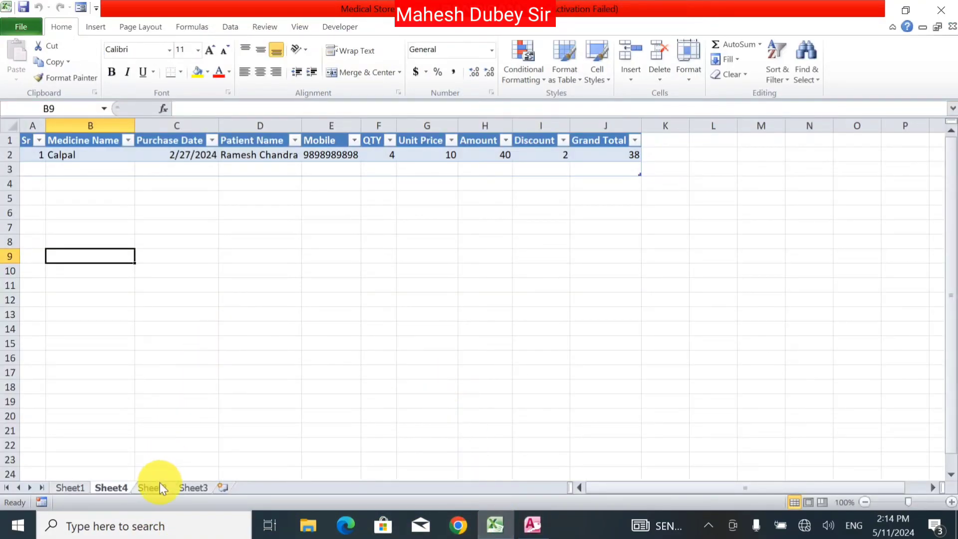
{"action": "left_click", "coordinate": [69, 487]}
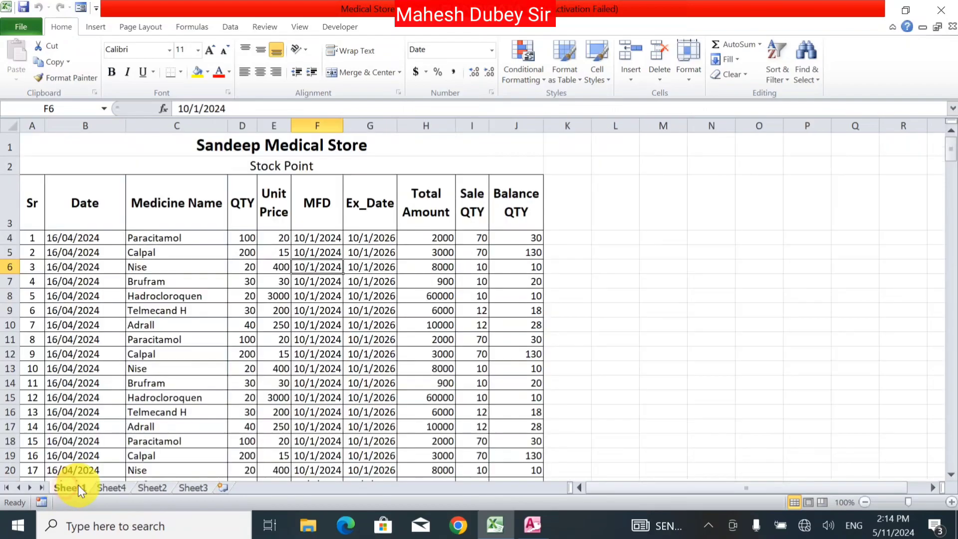
{"action": "left_click", "coordinate": [108, 488]}
{"action": "right_click", "coordinate": [113, 485]}
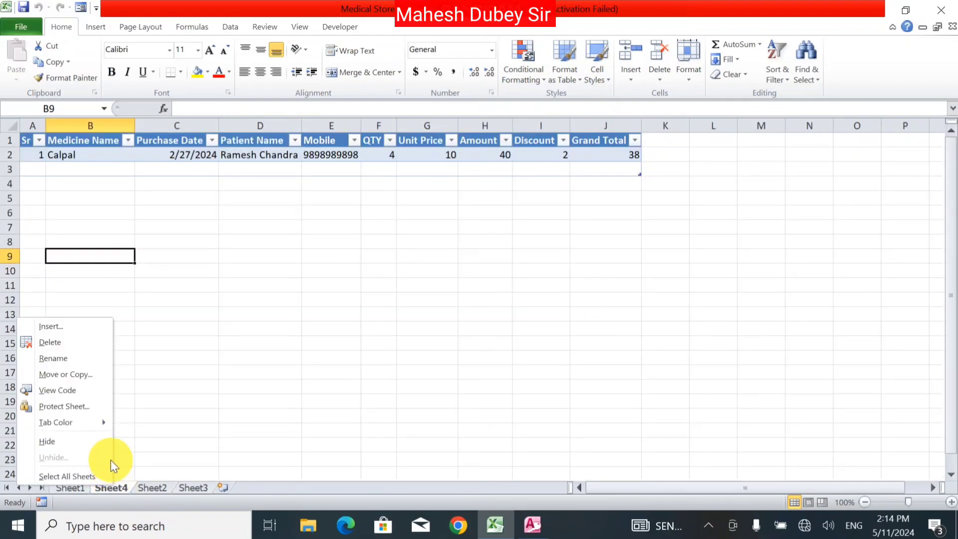
{"action": "left_click", "coordinate": [89, 343]}
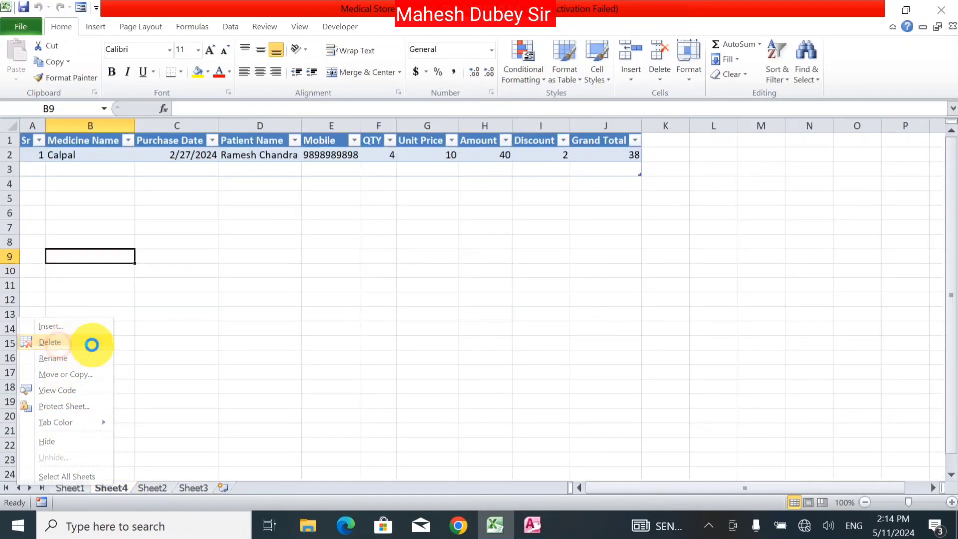
{"action": "left_click", "coordinate": [449, 300]}
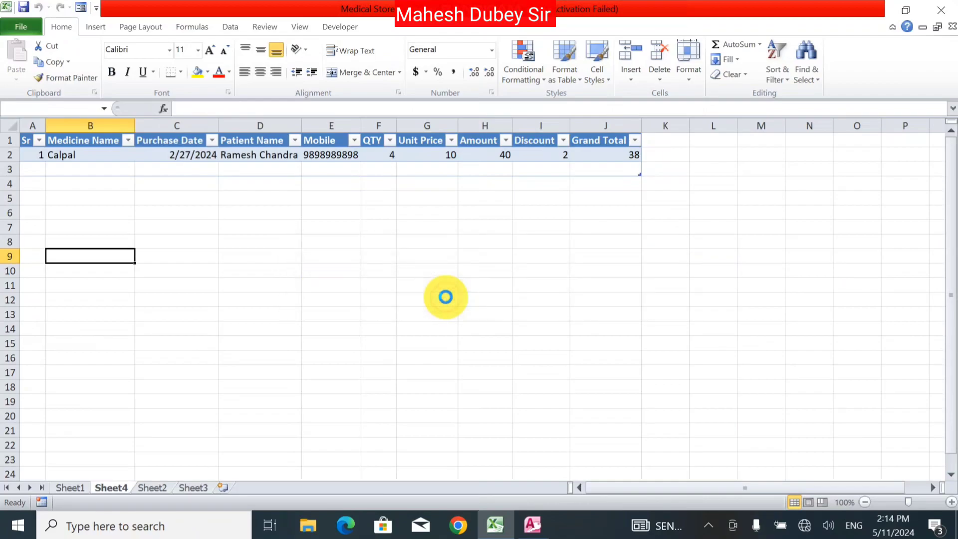
Close the read-only Access session, relaunch Access and reopen the ABC Medical Store database, dismissing the activation wizard
{"action": "left_click", "coordinate": [533, 525]}
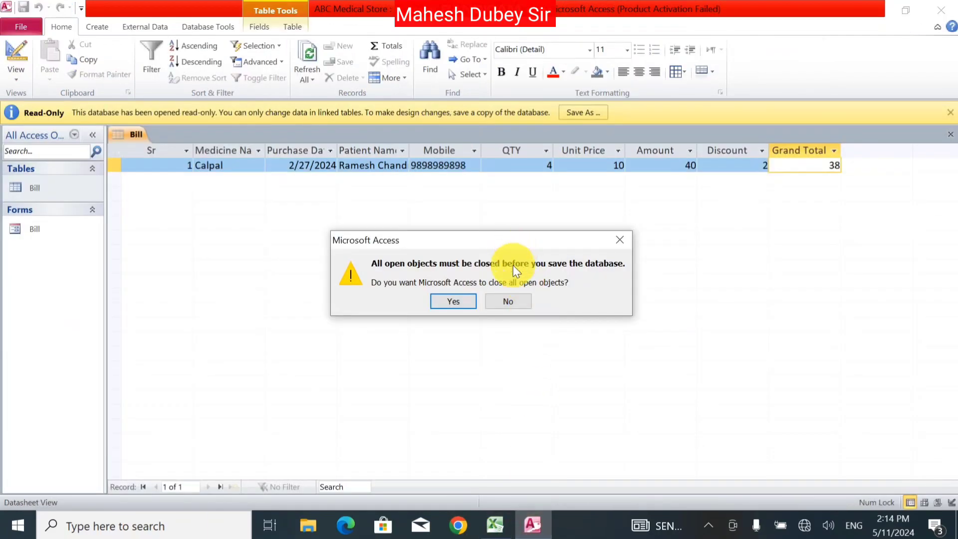
{"action": "left_click", "coordinate": [503, 302]}
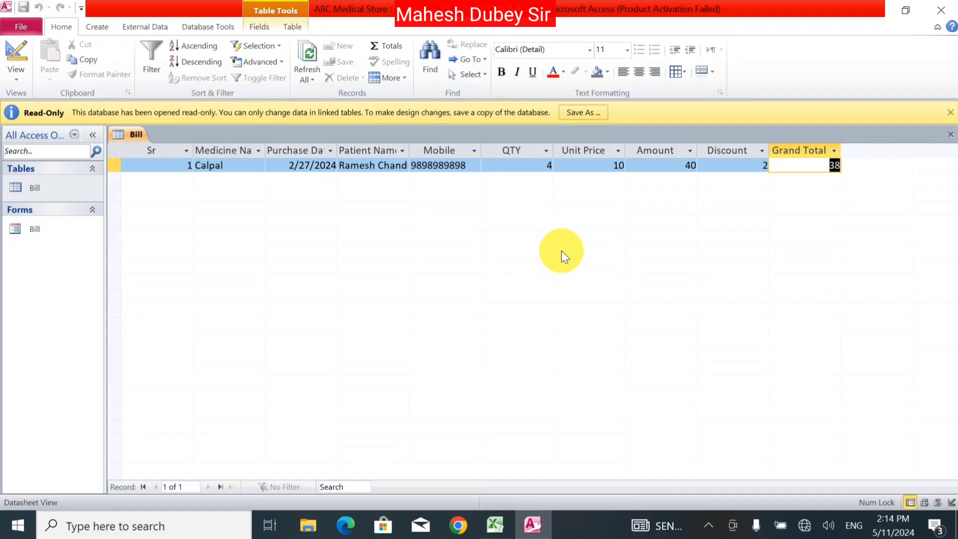
{"action": "left_click", "coordinate": [941, 10]}
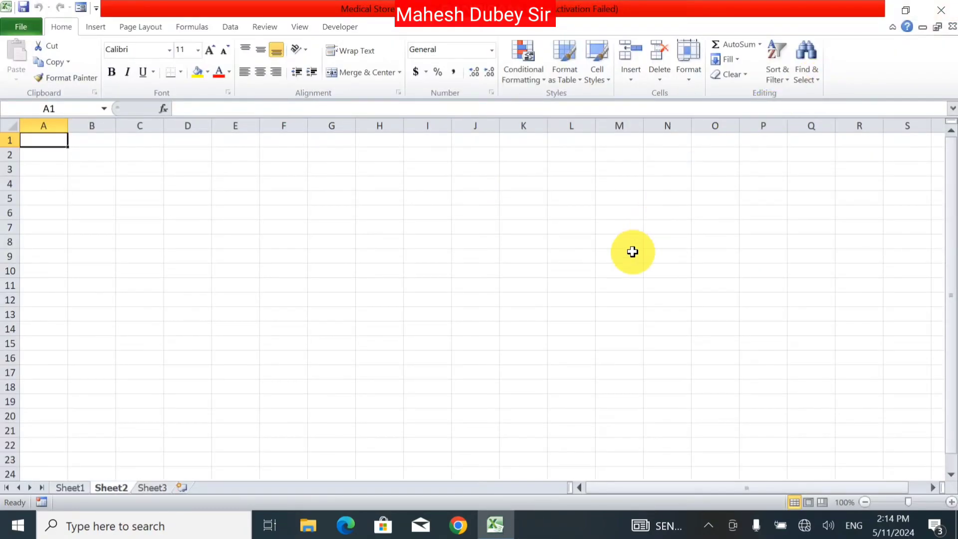
{"action": "key", "text": "super+r"}
{"action": "key", "text": "Return"}
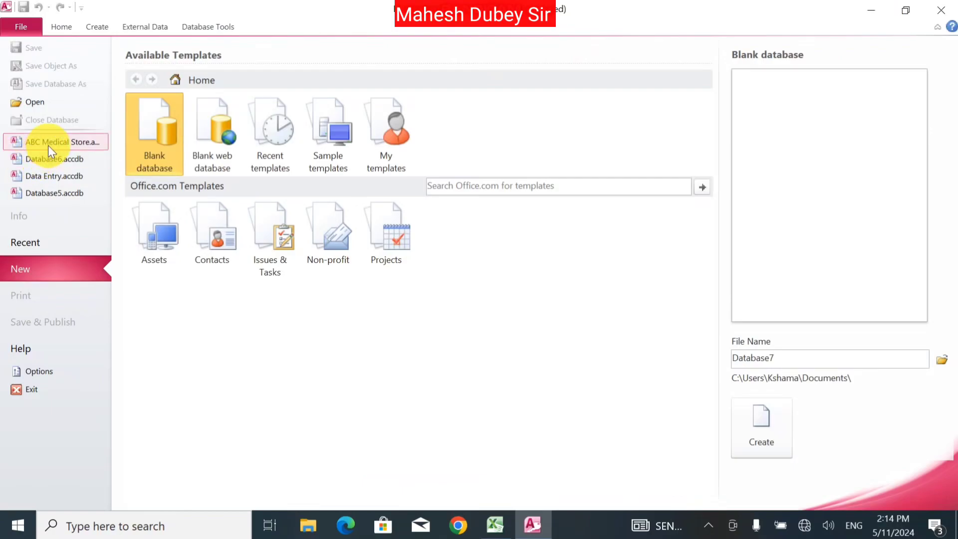
{"action": "left_click", "coordinate": [48, 144]}
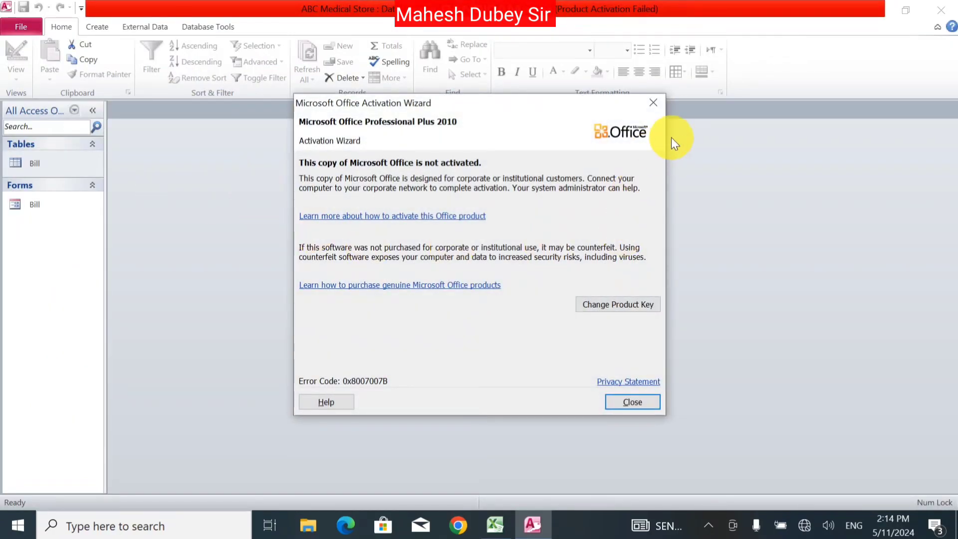
{"action": "left_click", "coordinate": [653, 102]}
Open the Bill table and start a new record with medicine Paracitomal and today's date, 5/11/2024, as purchase date
{"action": "double_click", "coordinate": [41, 169]}
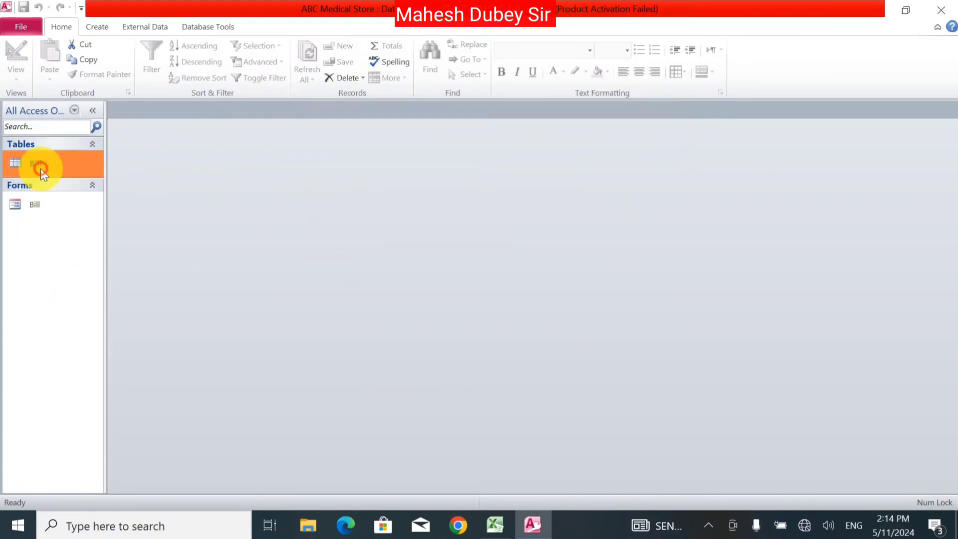
{"action": "left_click", "coordinate": [210, 157]}
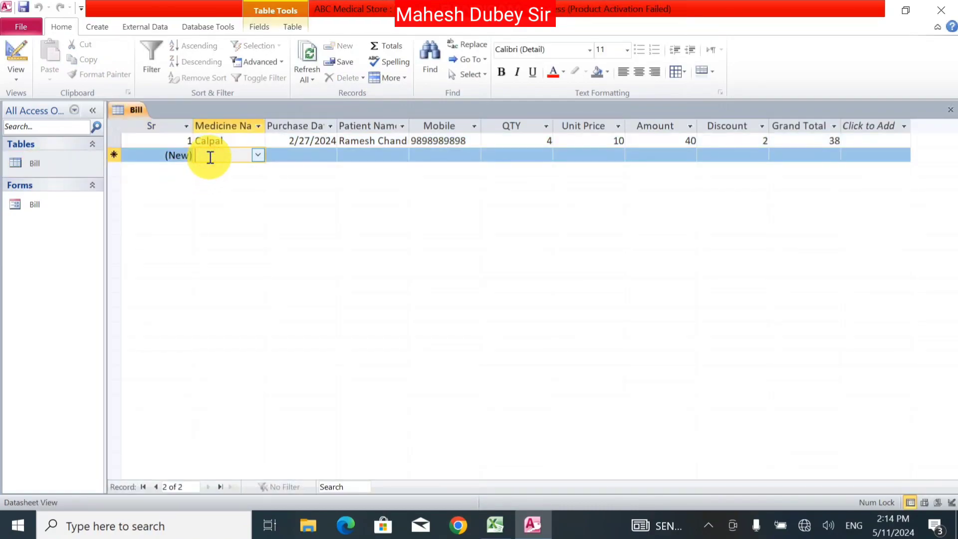
{"action": "left_click", "coordinate": [258, 154]}
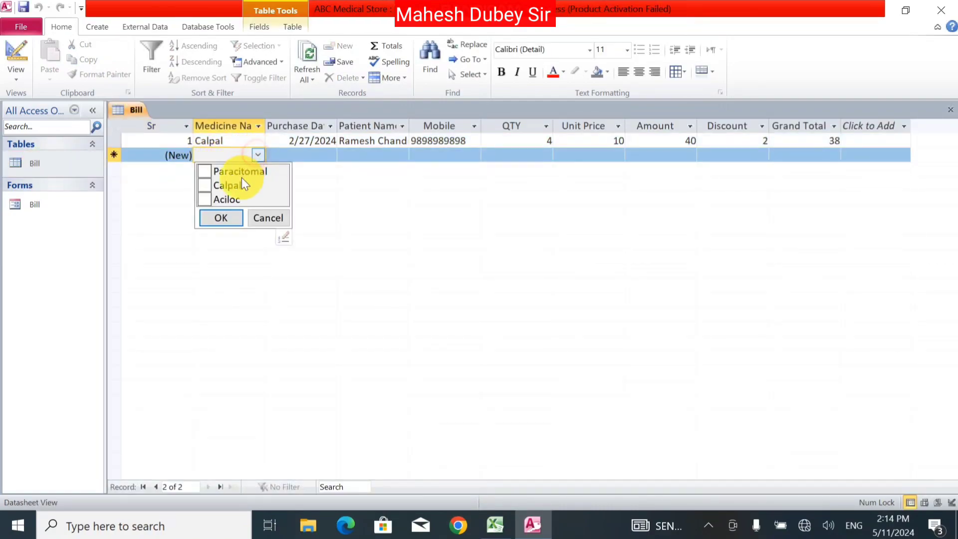
{"action": "left_click", "coordinate": [204, 172]}
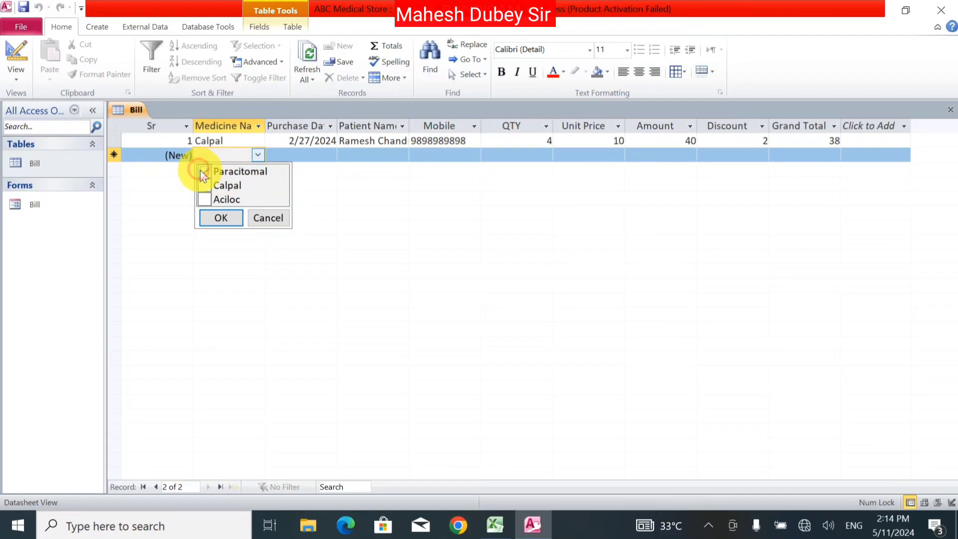
{"action": "left_click", "coordinate": [219, 221]}
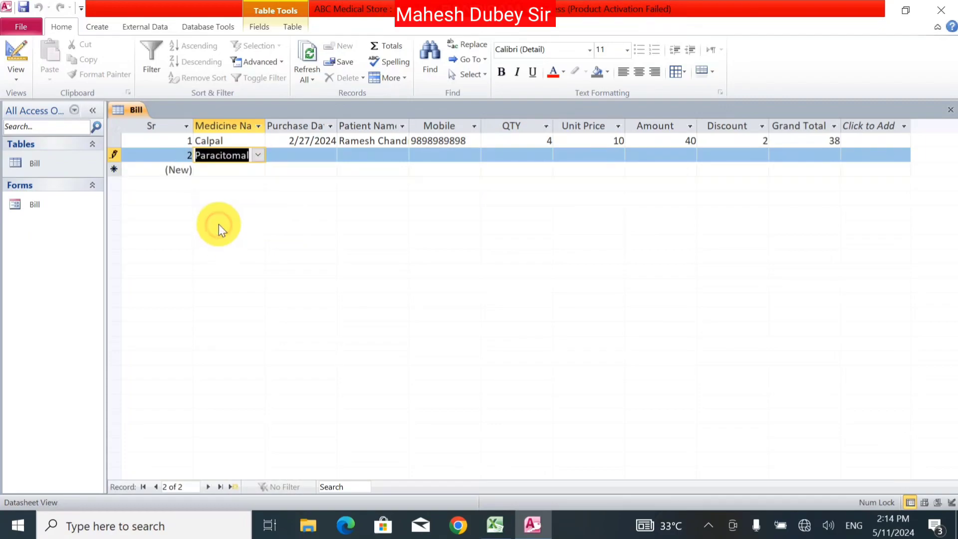
{"action": "left_click", "coordinate": [344, 155]}
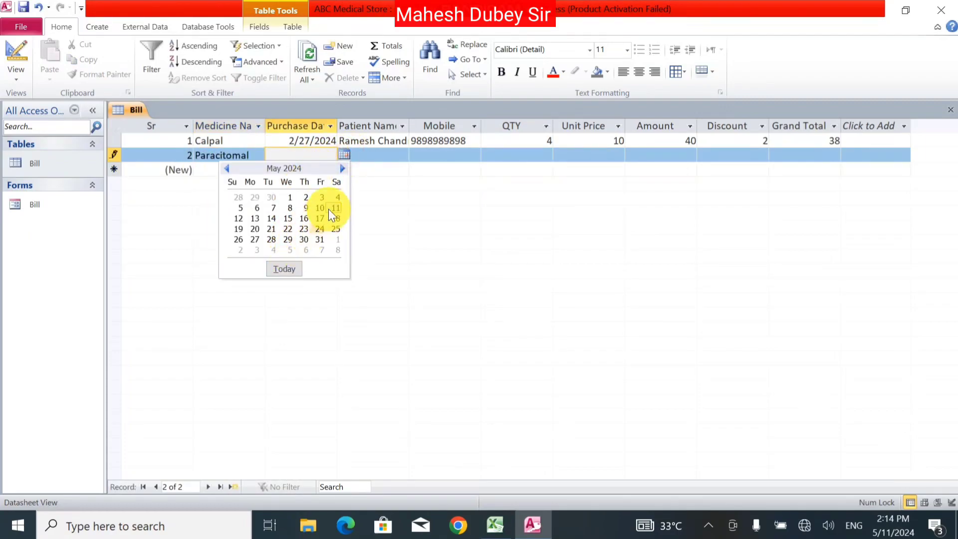
{"action": "left_click", "coordinate": [291, 269]}
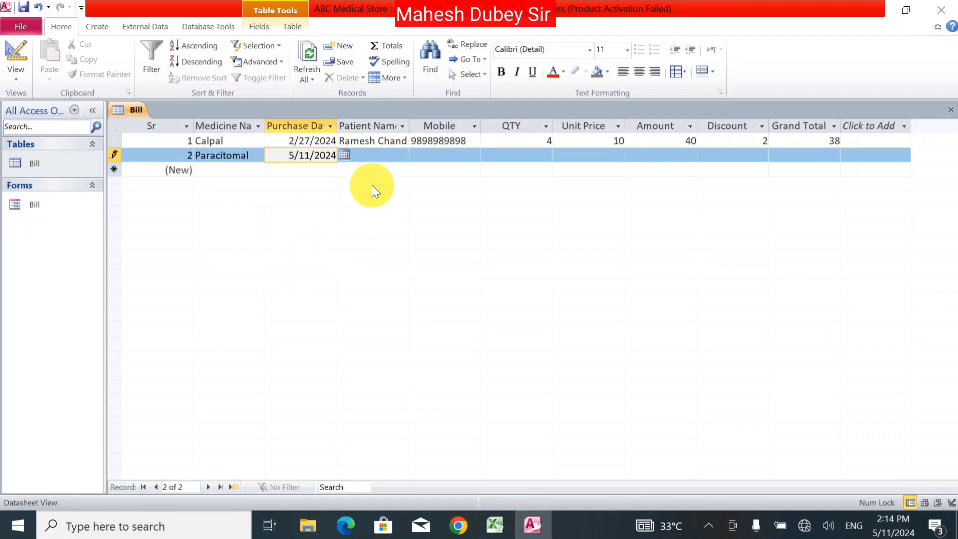
Complete the new record with the patient's name, mobile number, QTY 5, Unit Price 100 and Discount 50, and close the Bill table
{"action": "left_click", "coordinate": [392, 159]}
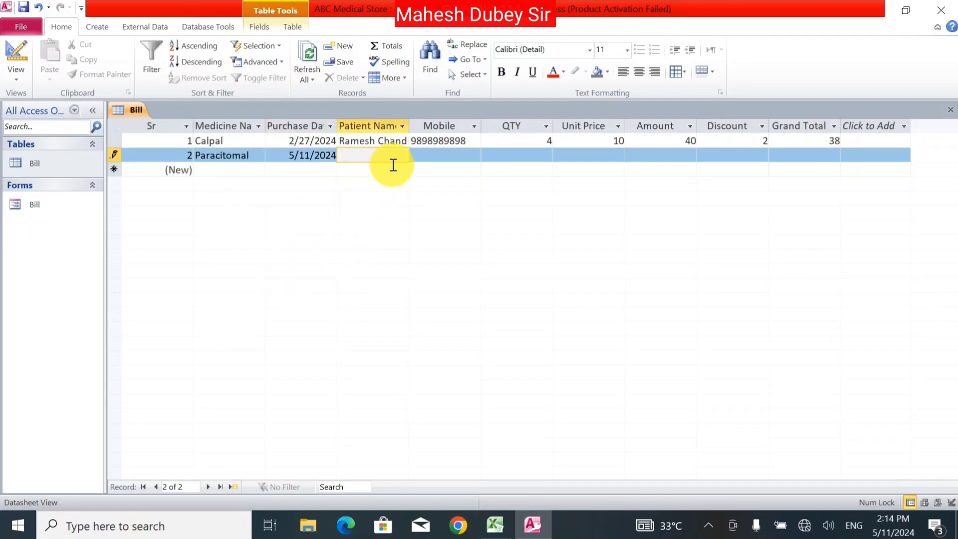
{"action": "type", "text": "Uma"}
{"action": "key", "text": "Tab"}
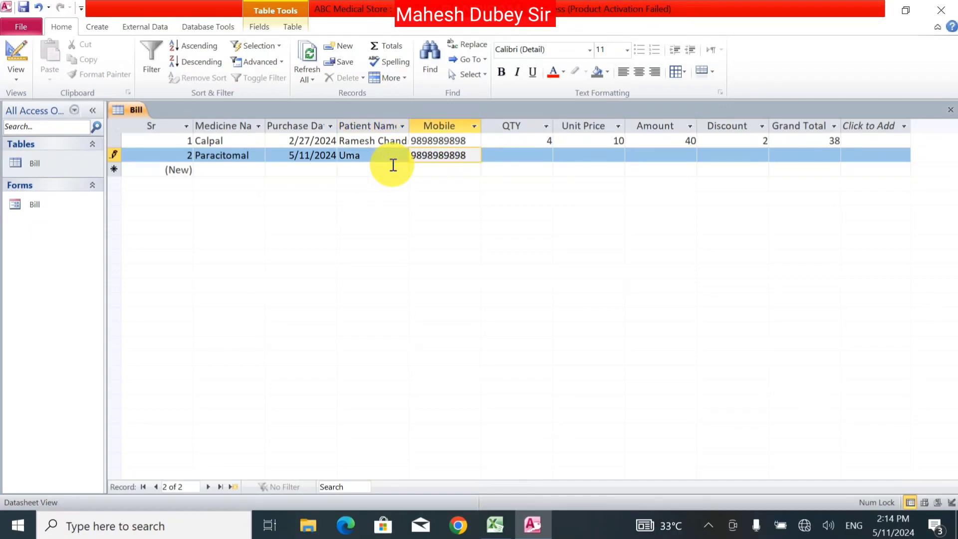
{"action": "key", "text": "Tab"}
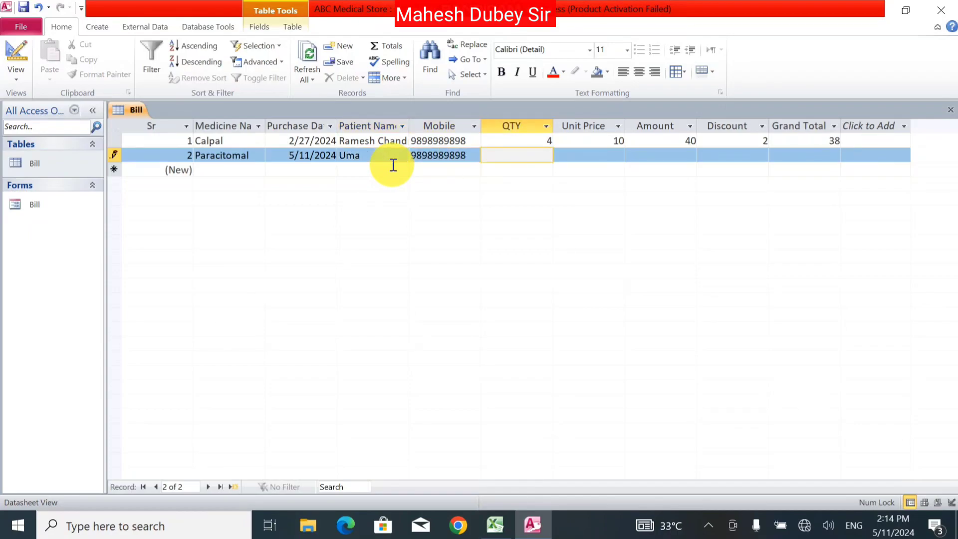
{"action": "key", "text": "Tab"}
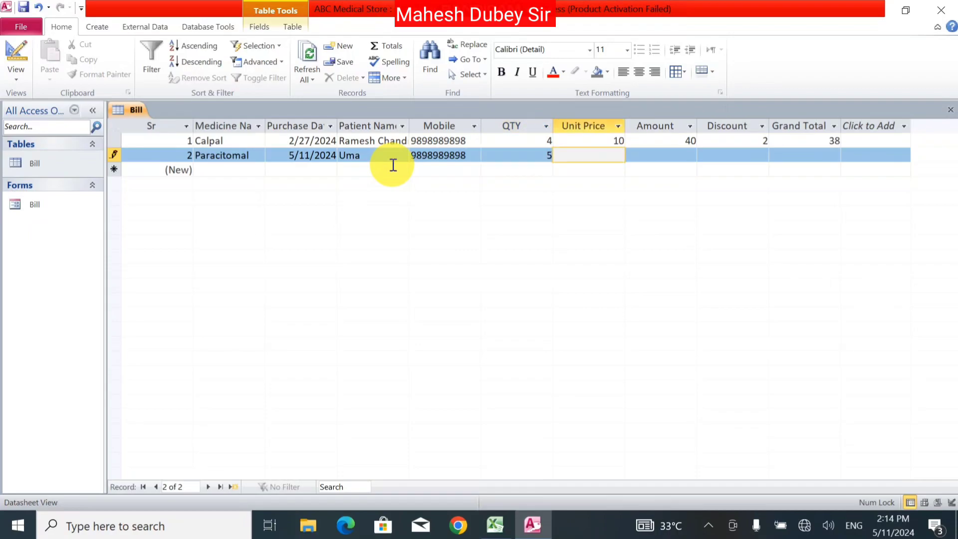
{"action": "type", "text": "100"}
{"action": "key", "text": "Tab"}
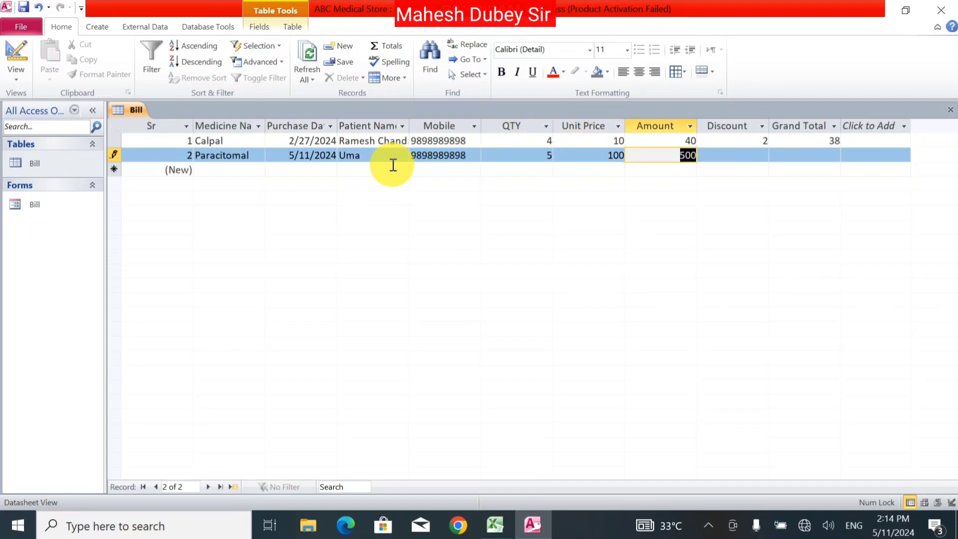
{"action": "key", "text": "Tab"}
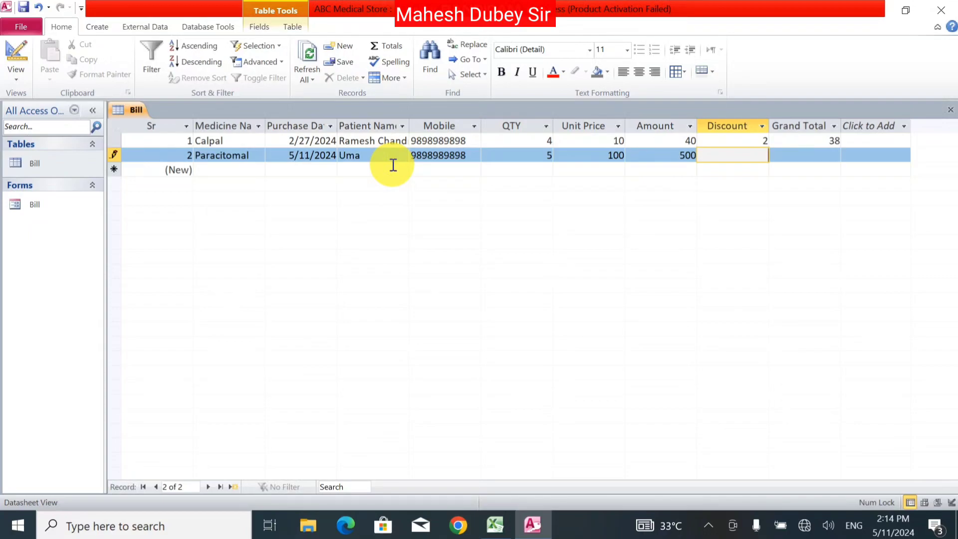
{"action": "key", "text": "Tab"}
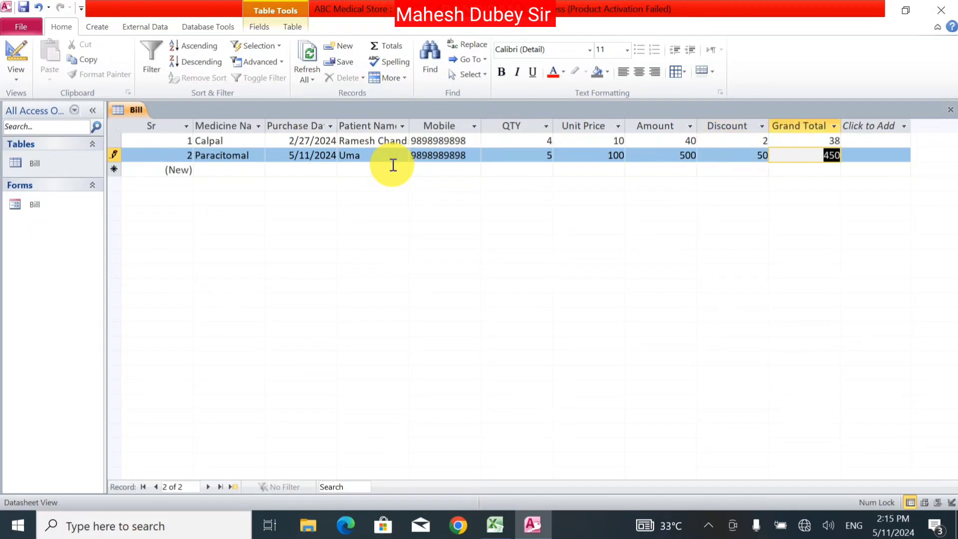
{"action": "key", "text": "ctrl+w"}
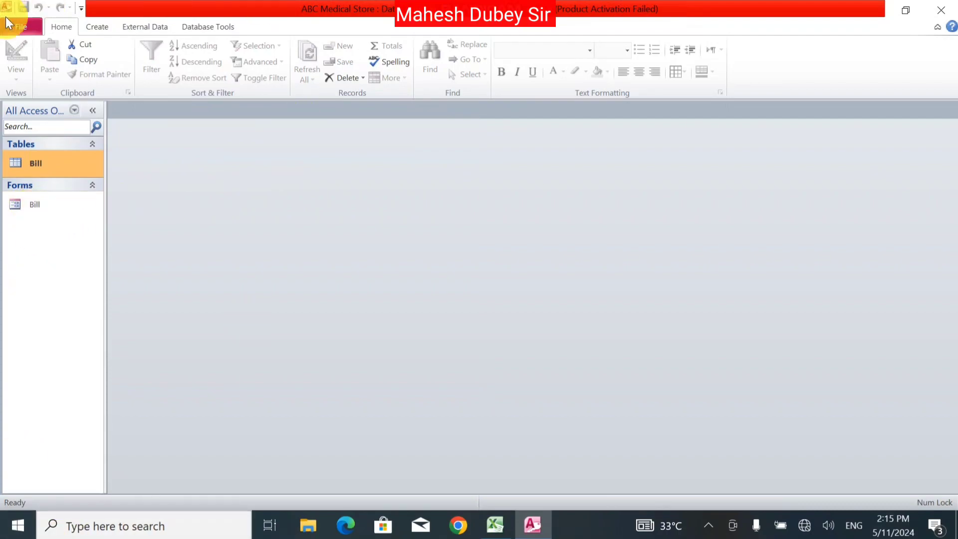
{"action": "left_click", "coordinate": [95, 28]}
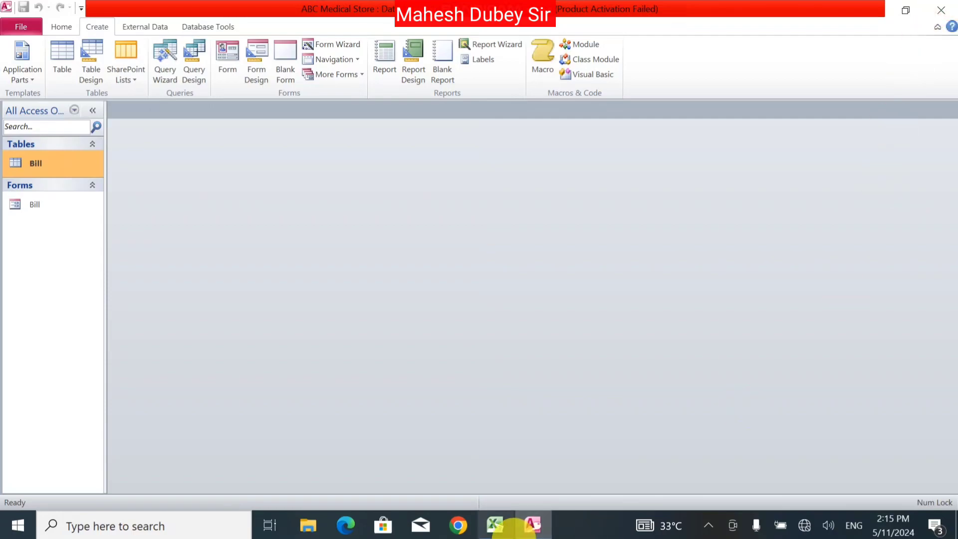
Switch to Excel and choose the ABC Medical Store database in Documents as the Access data source for Sheet2's workbook
{"action": "left_click", "coordinate": [494, 525]}
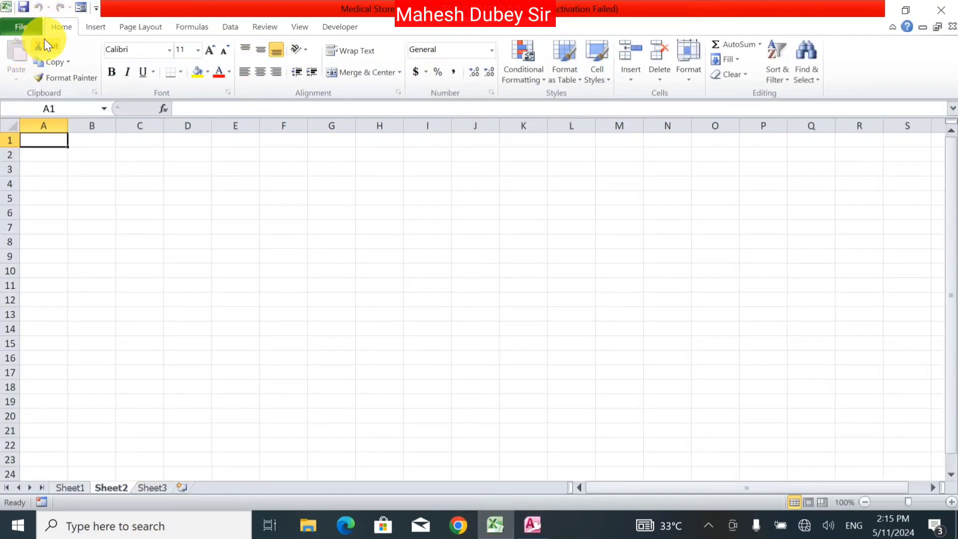
{"action": "left_click", "coordinate": [239, 29]}
{"action": "left_click", "coordinate": [9, 73]}
{"action": "scroll", "coordinate": [120, 235], "scroll_direction": "down", "scroll_amount": 3}
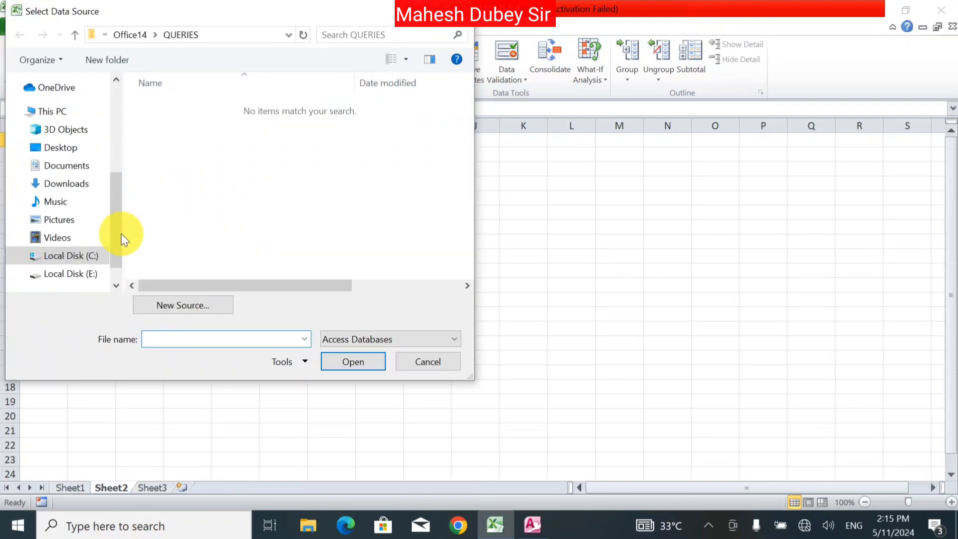
{"action": "left_click", "coordinate": [79, 170]}
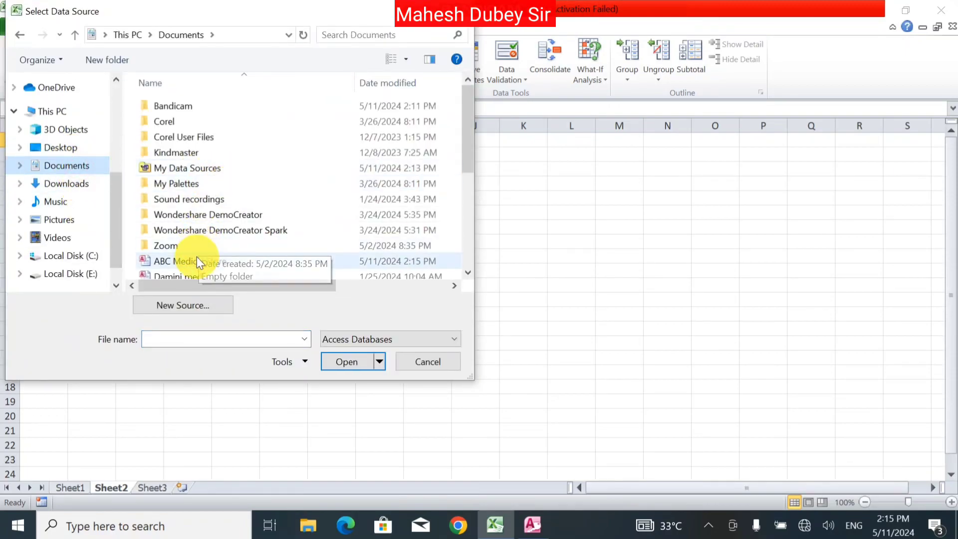
{"action": "left_click", "coordinate": [197, 260]}
{"action": "left_click", "coordinate": [347, 362]}
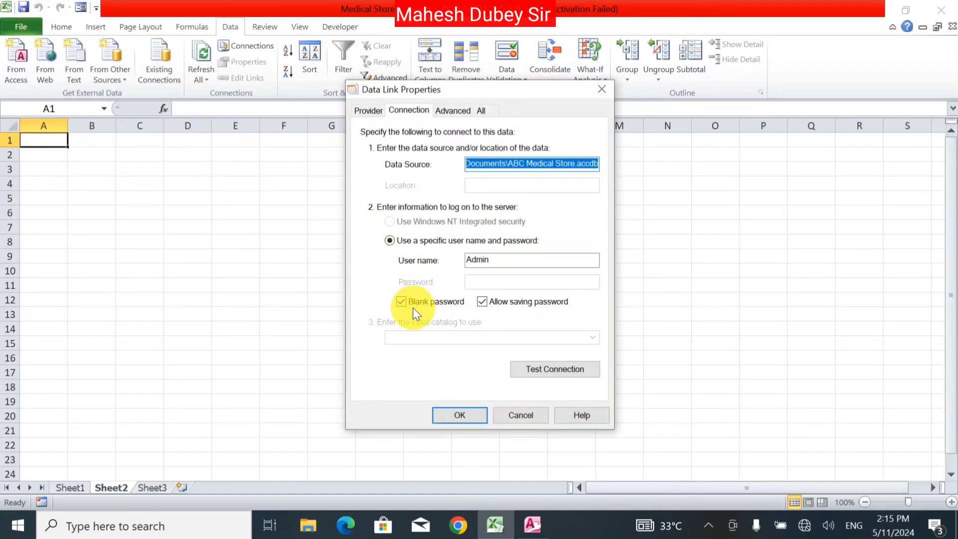
Accept the default connection settings and import the Access data as a table into a new worksheet
{"action": "left_click", "coordinate": [466, 415]}
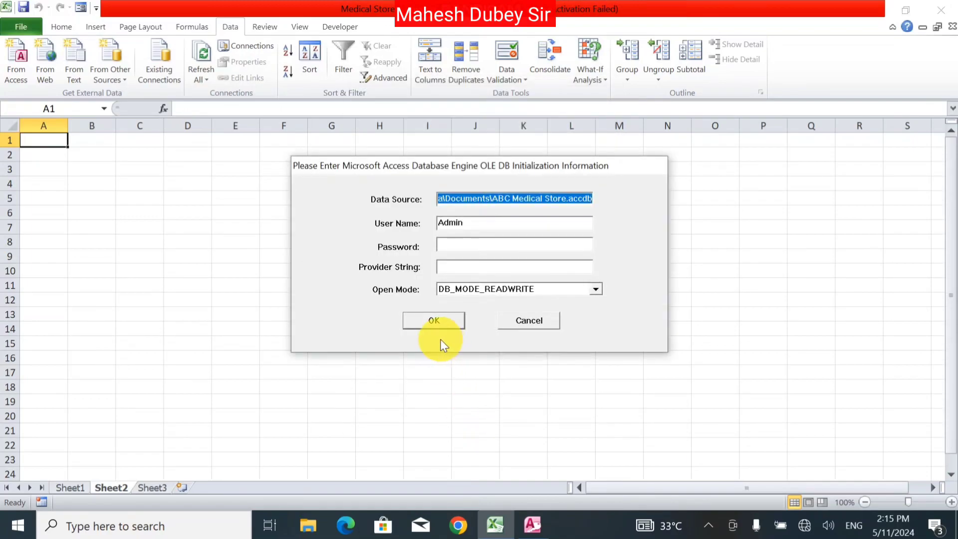
{"action": "left_click", "coordinate": [432, 320]}
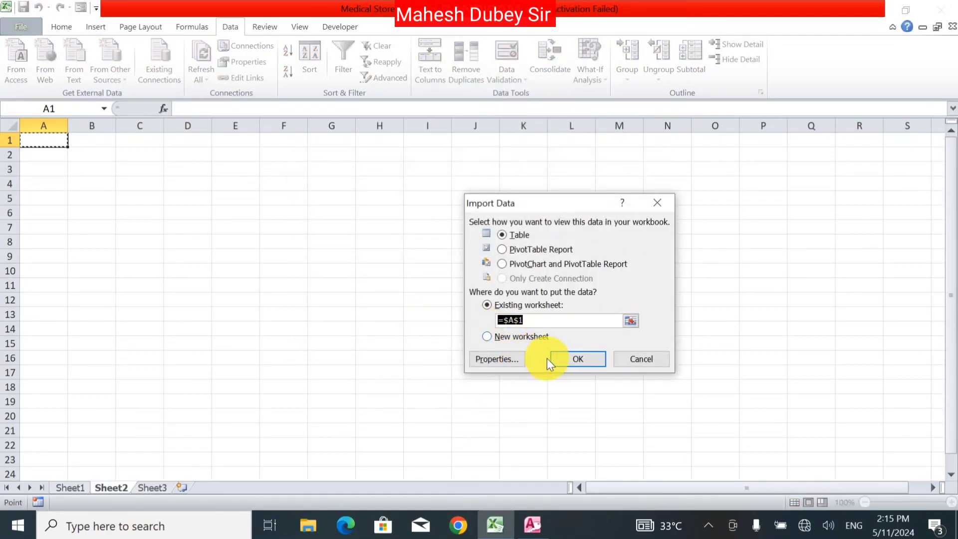
{"action": "left_click", "coordinate": [503, 336]}
{"action": "left_click", "coordinate": [599, 358]}
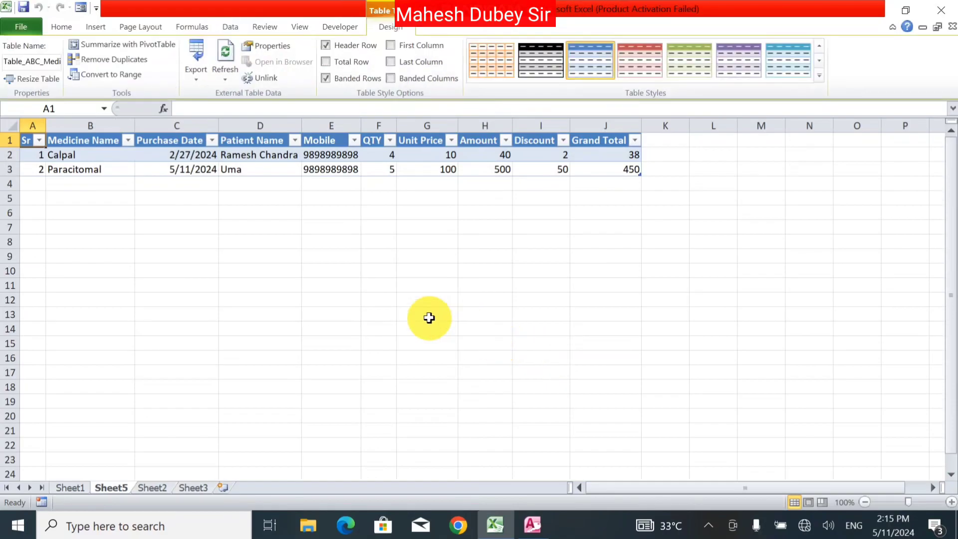
Check the purchase date of the imported Paracitomal record, and reopen the Bill table in Access
{"action": "left_click", "coordinate": [171, 165]}
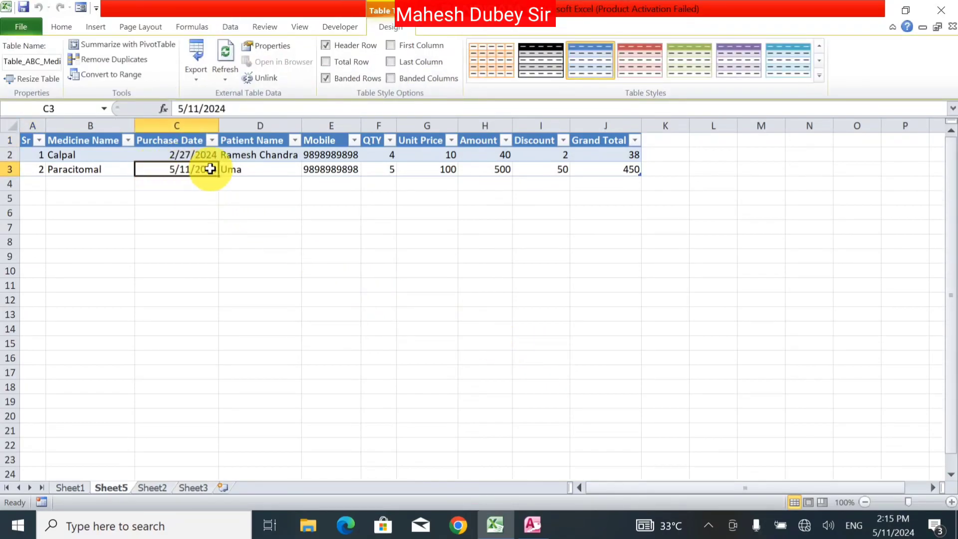
{"action": "left_click", "coordinate": [532, 524]}
{"action": "left_click", "coordinate": [62, 168]}
{"action": "double_click", "coordinate": [62, 168]}
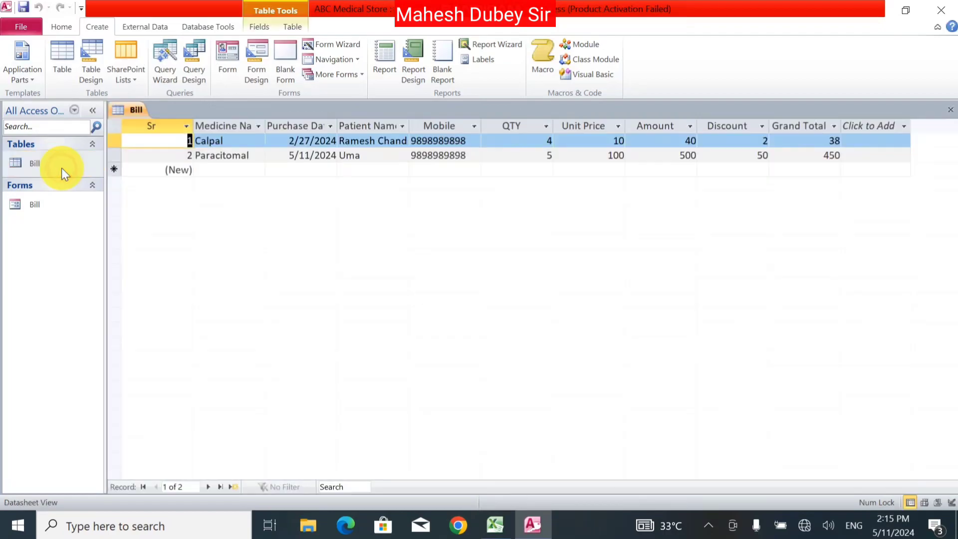
Start a third Bill record with the medicine Aciloc and the purchase date 5/11/2024
{"action": "left_click", "coordinate": [209, 171]}
{"action": "left_click", "coordinate": [257, 171]}
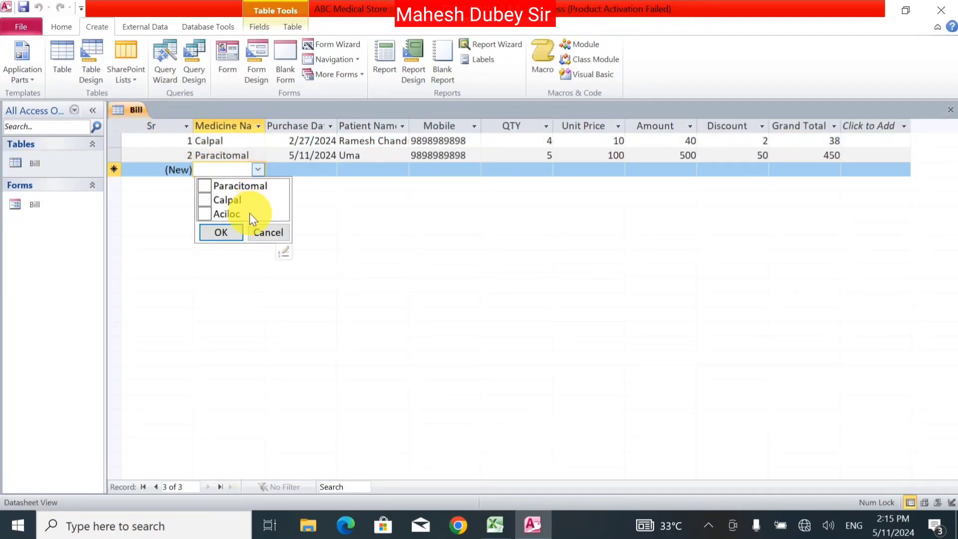
{"action": "left_click", "coordinate": [204, 214]}
{"action": "left_click", "coordinate": [221, 232]}
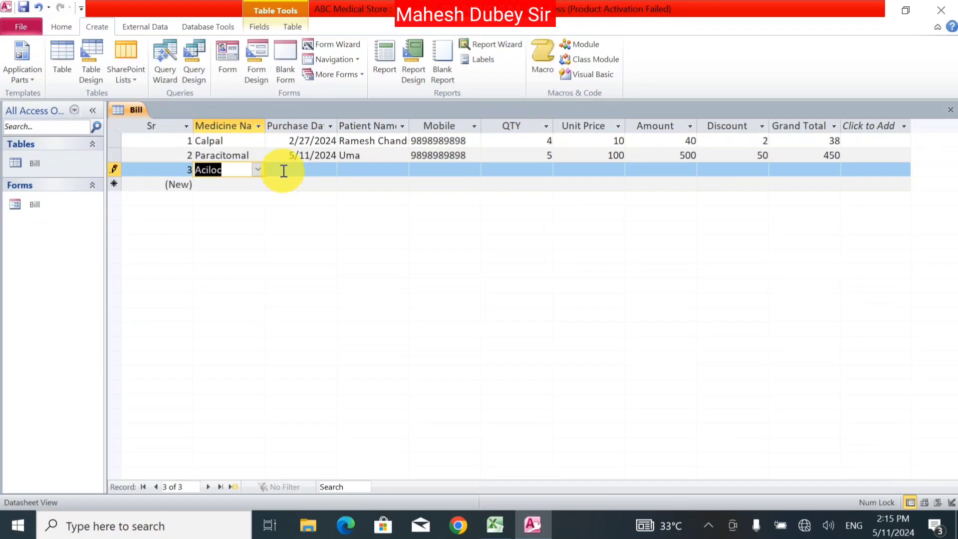
{"action": "key", "text": "Tab"}
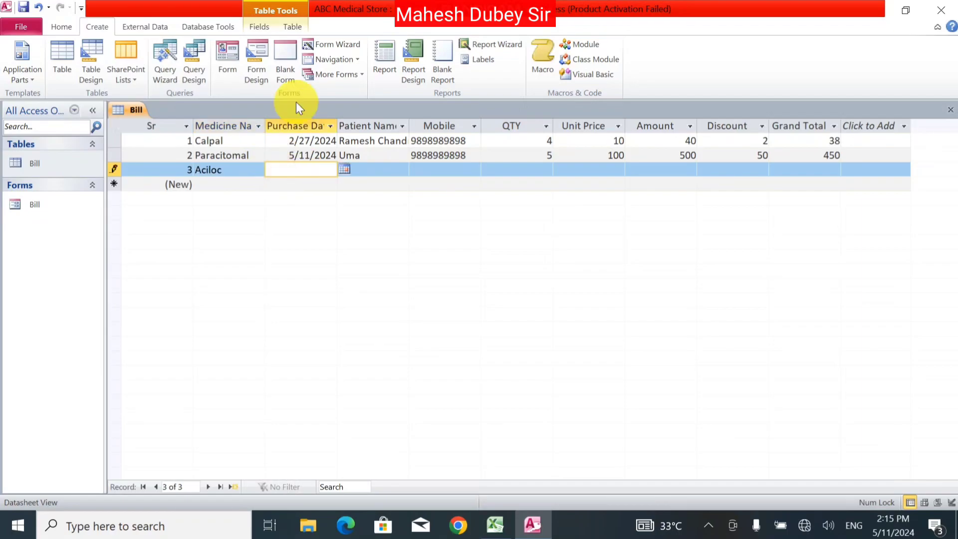
{"action": "left_click", "coordinate": [343, 169]}
{"action": "left_click", "coordinate": [292, 282]}
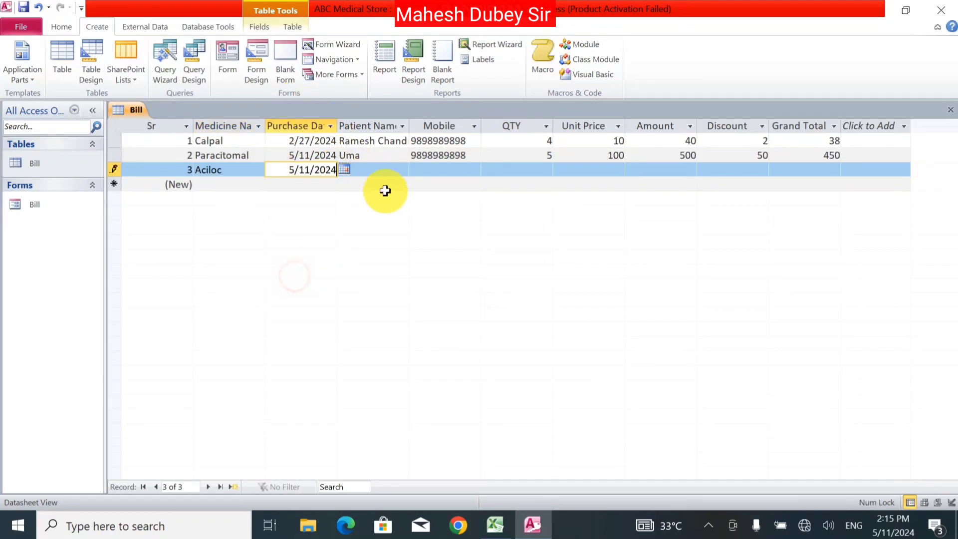
Complete the Aciloc record with the patient's name, mobile number, QTY 5, Unit Price 60 and Discount 50, and close the table and Access
{"action": "left_click", "coordinate": [381, 168]}
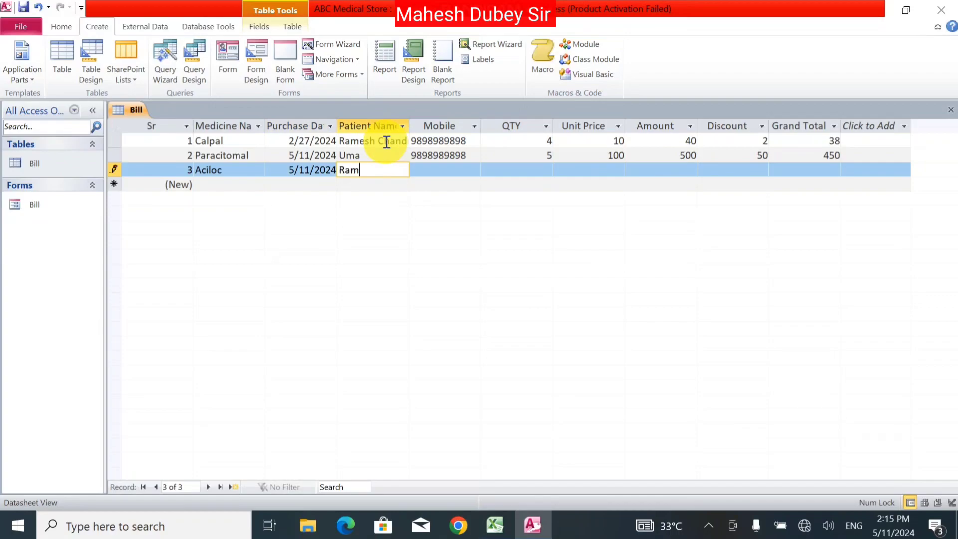
{"action": "key", "text": "Tab"}
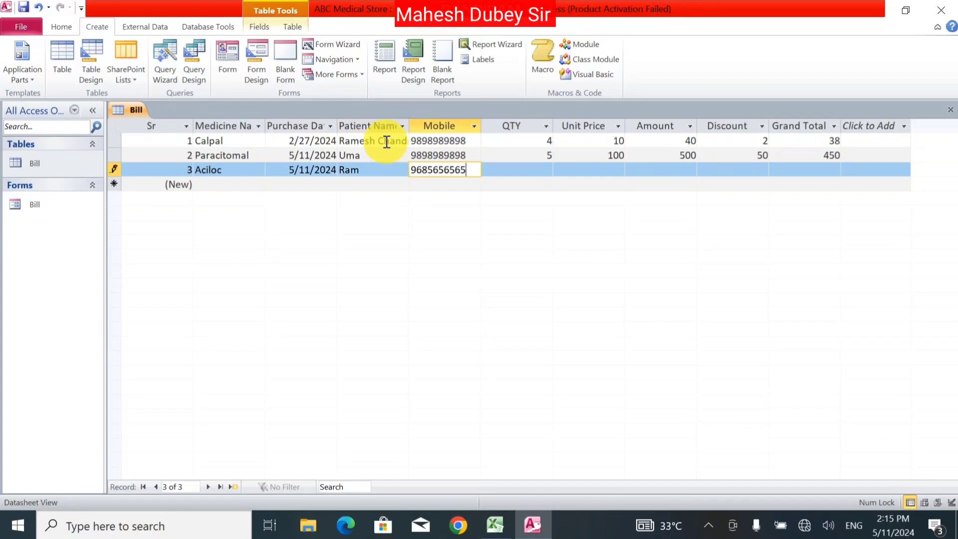
{"action": "key", "text": "Tab"}
{"action": "key", "text": "Tab"}
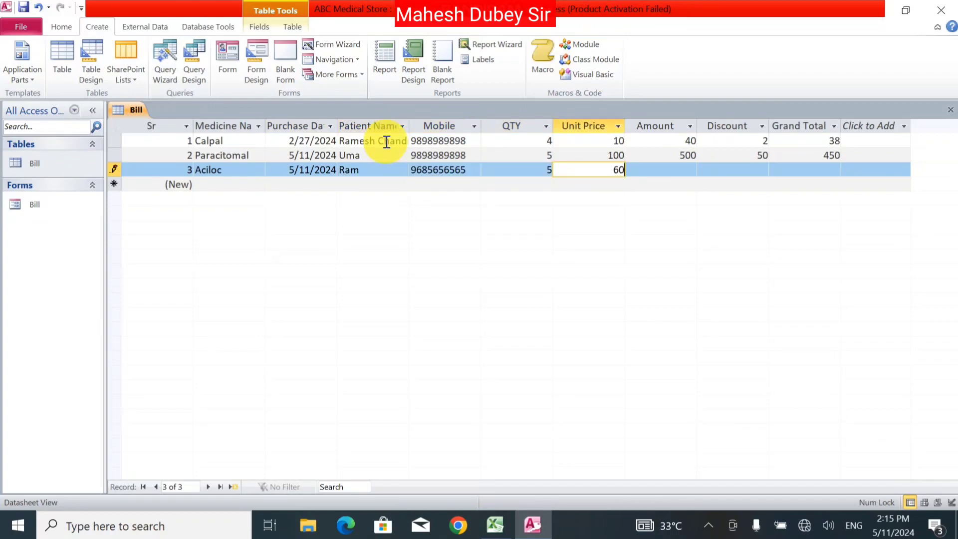
{"action": "key", "text": "Tab"}
{"action": "key", "text": "Tab"}
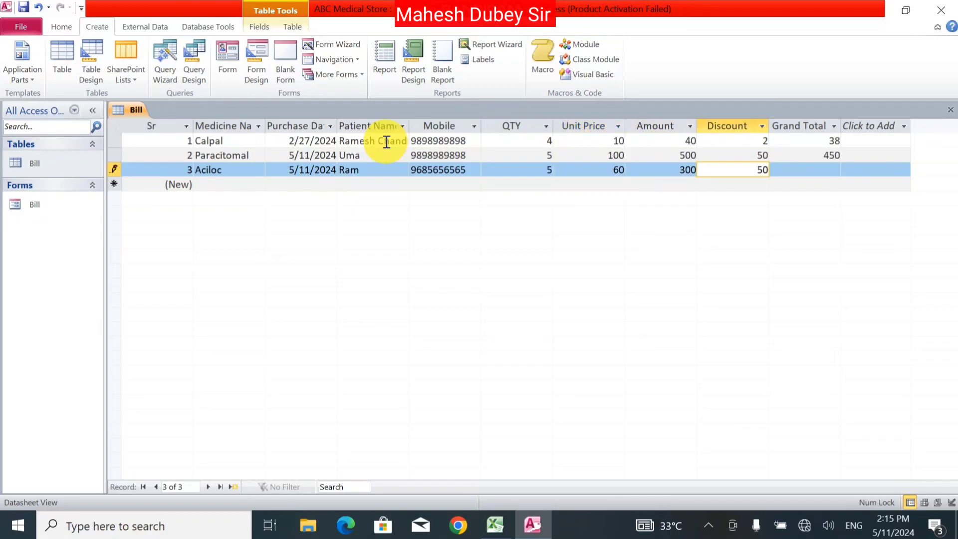
{"action": "key", "text": "Tab"}
{"action": "key", "text": "Tab"}
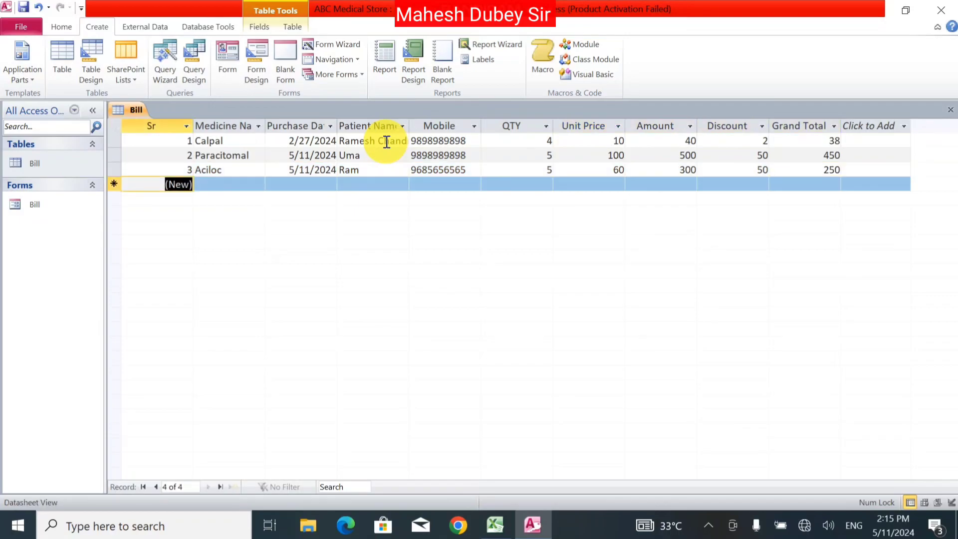
{"action": "key", "text": "ctrl+w"}
{"action": "left_click", "coordinate": [941, 10]}
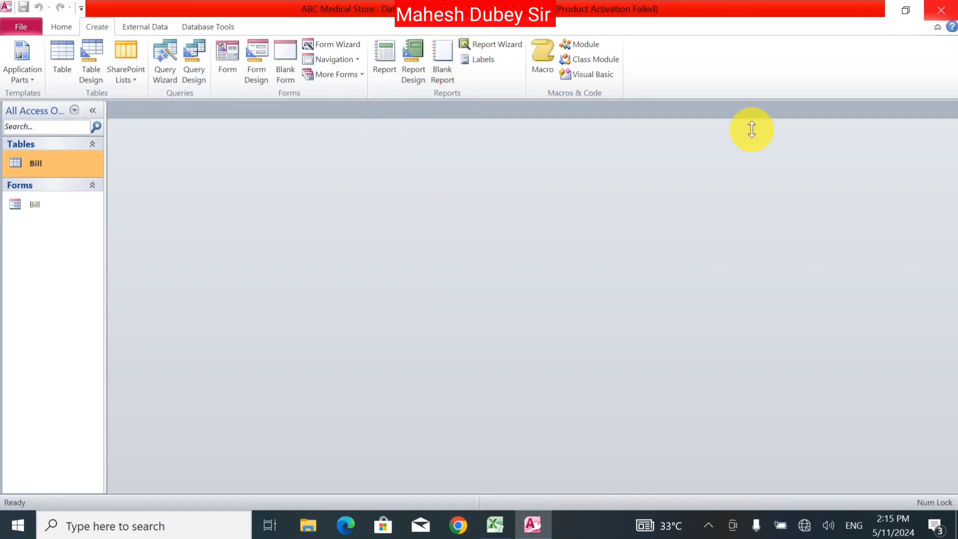
Examine the purchase date and mobile number of the Paracitomal record in the imported Excel table
{"action": "left_click", "coordinate": [212, 197]}
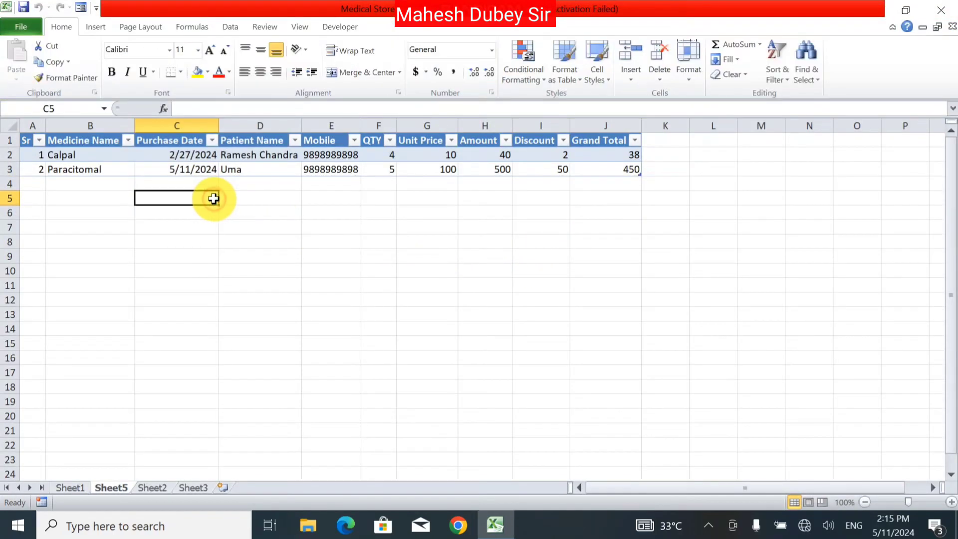
{"action": "left_click", "coordinate": [188, 172]}
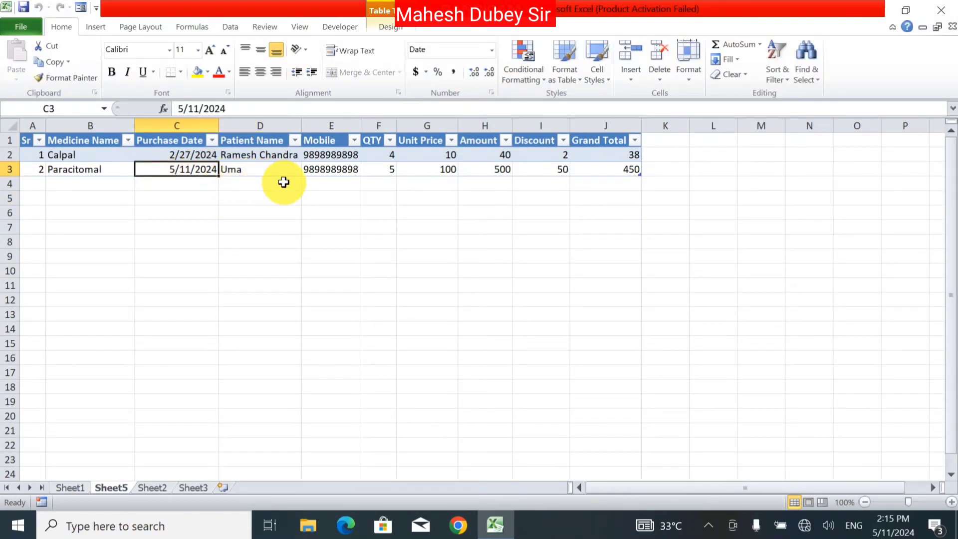
{"action": "left_click", "coordinate": [321, 173]}
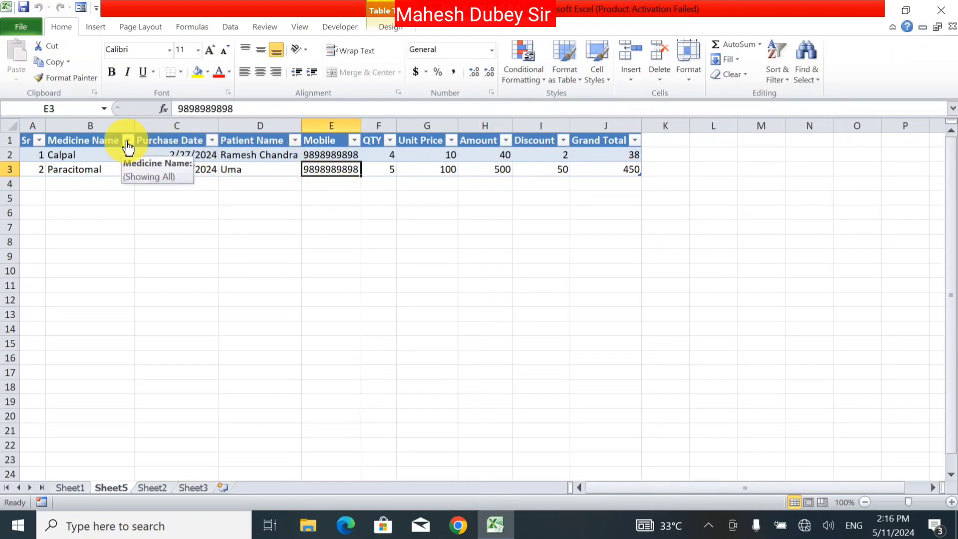
{"action": "left_click", "coordinate": [274, 229]}
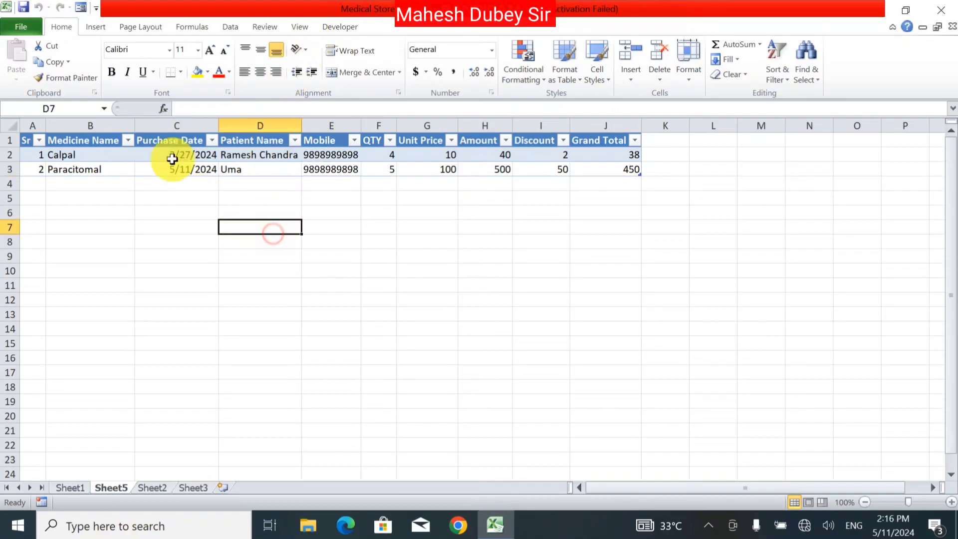
Try a web data query using the recently used Word document address, and cancel the query
{"action": "left_click", "coordinate": [238, 28]}
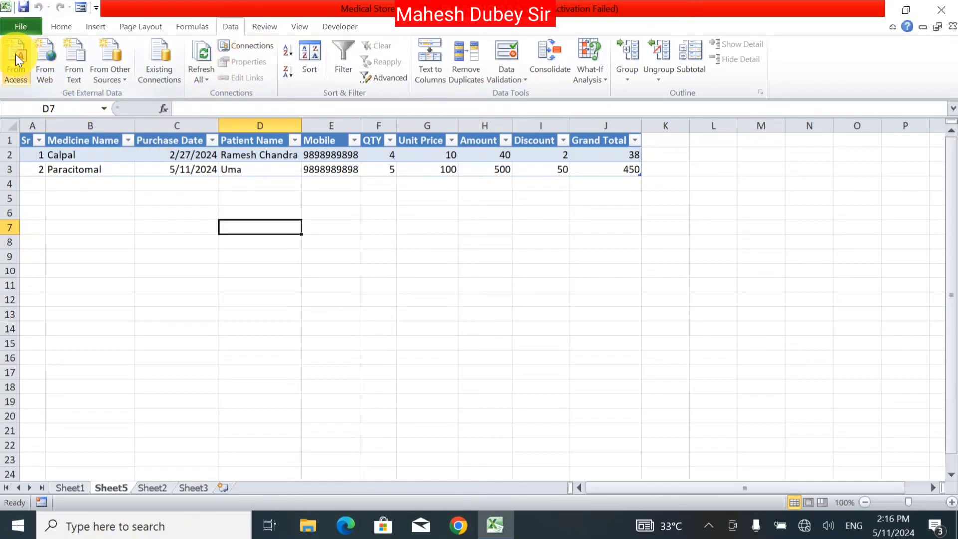
{"action": "left_click", "coordinate": [128, 240]}
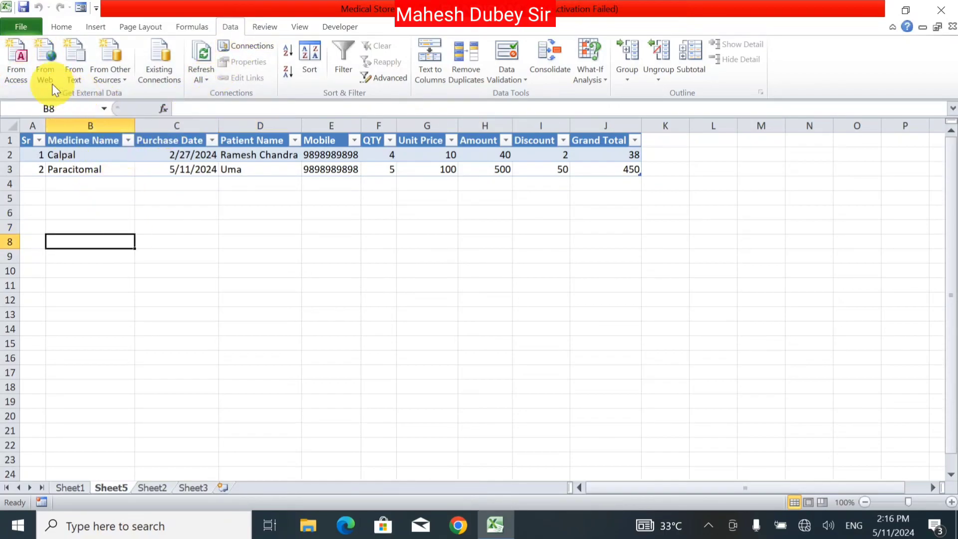
{"action": "left_click", "coordinate": [45, 62]}
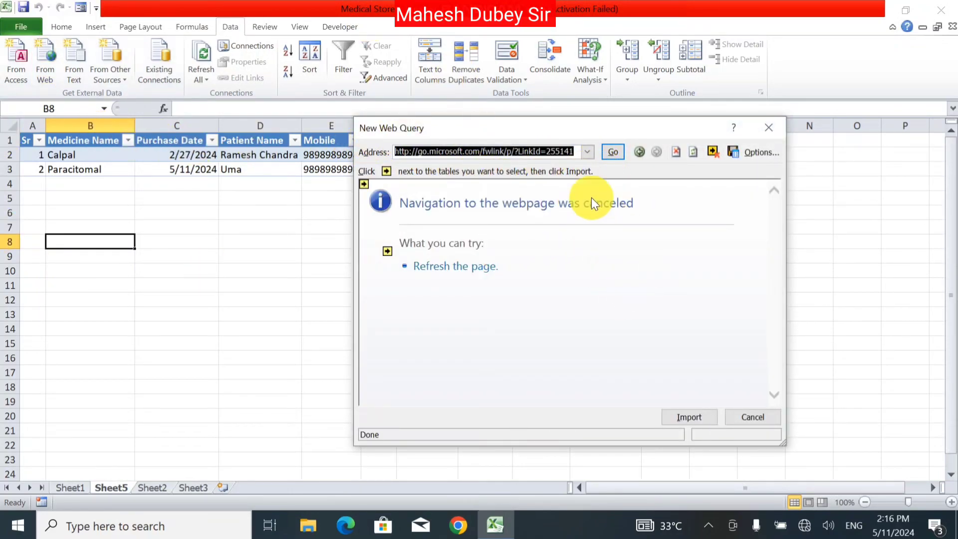
{"action": "left_click", "coordinate": [586, 151]}
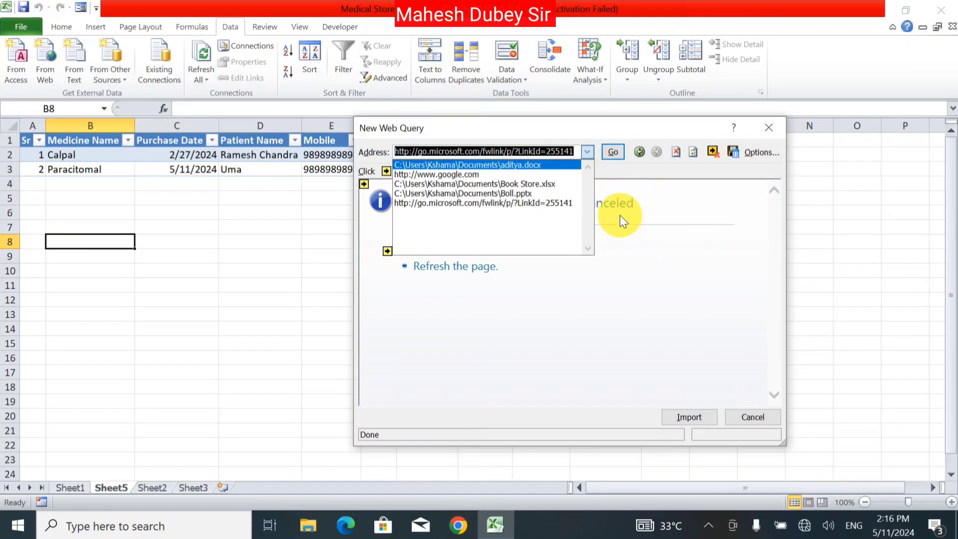
{"action": "left_click", "coordinate": [555, 164]}
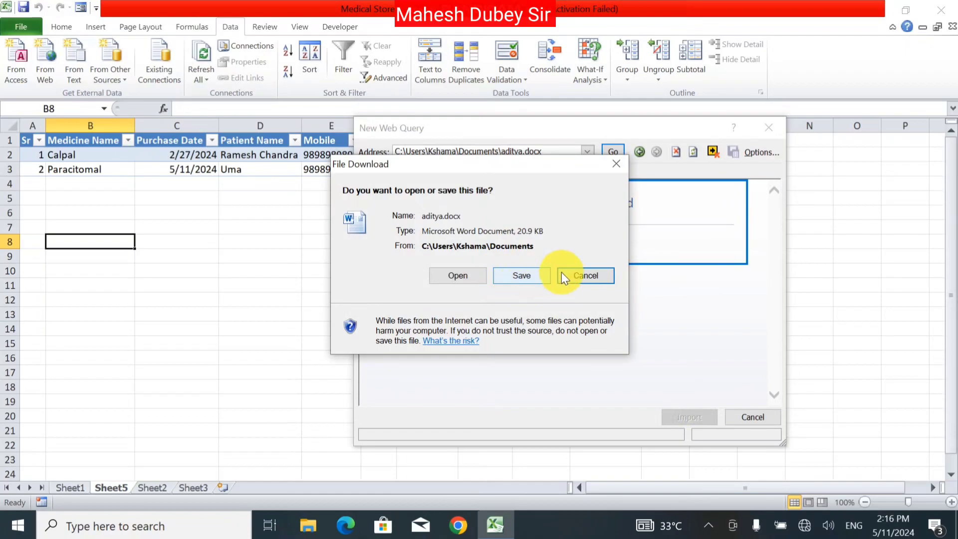
{"action": "left_click", "coordinate": [609, 277]}
{"action": "left_click", "coordinate": [757, 415]}
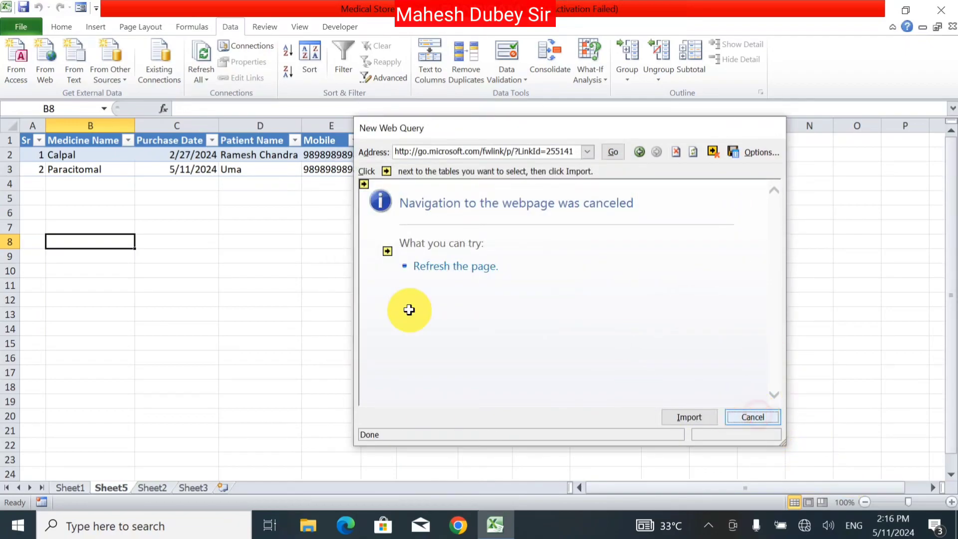
Check the Documents folder for importable text files, and open a blank document in Notepad
{"action": "left_click", "coordinate": [263, 221]}
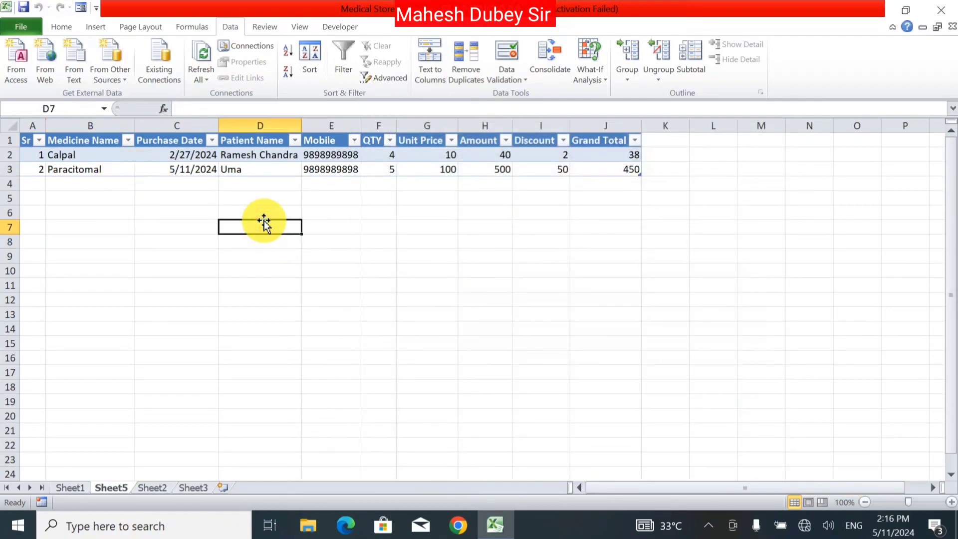
{"action": "left_click", "coordinate": [79, 59]}
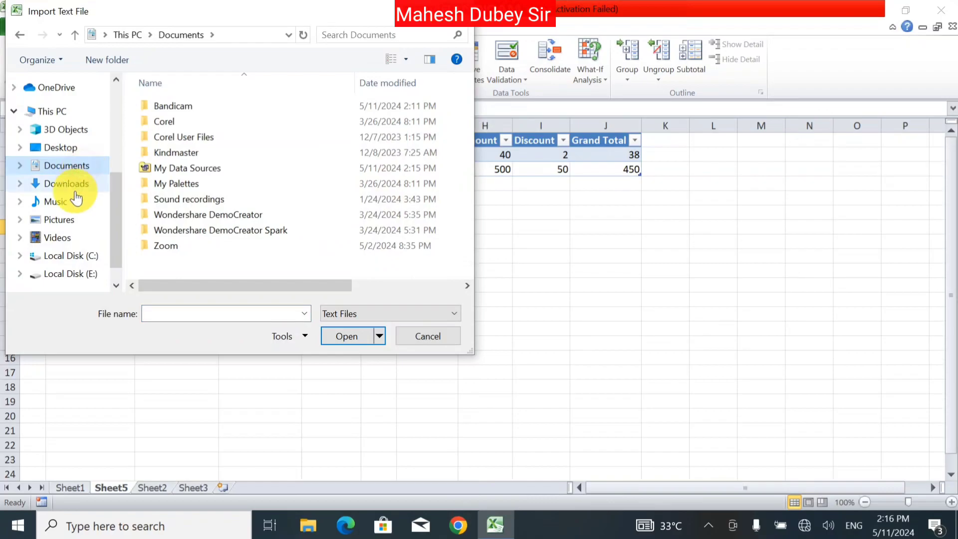
{"action": "left_click", "coordinate": [418, 337]}
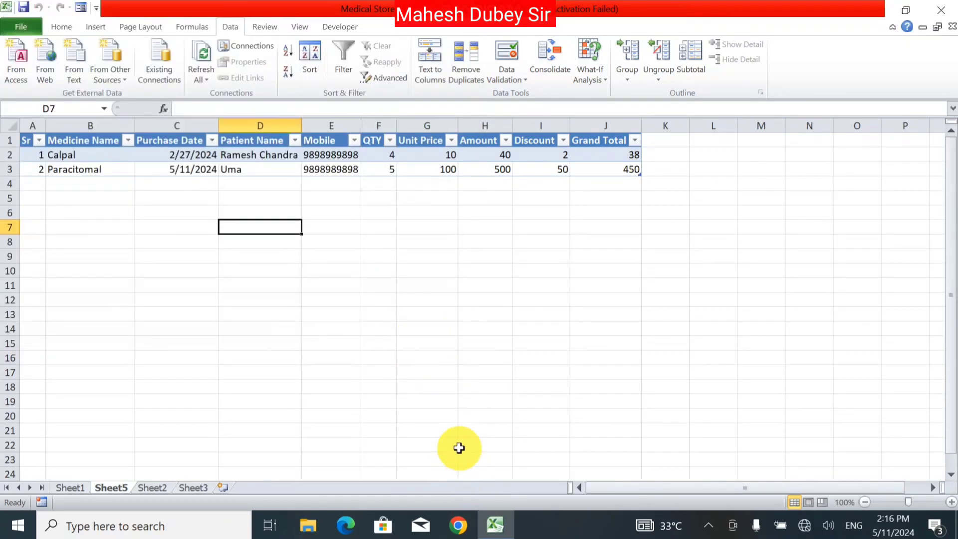
{"action": "key", "text": "super+r"}
{"action": "type", "text": "n"}
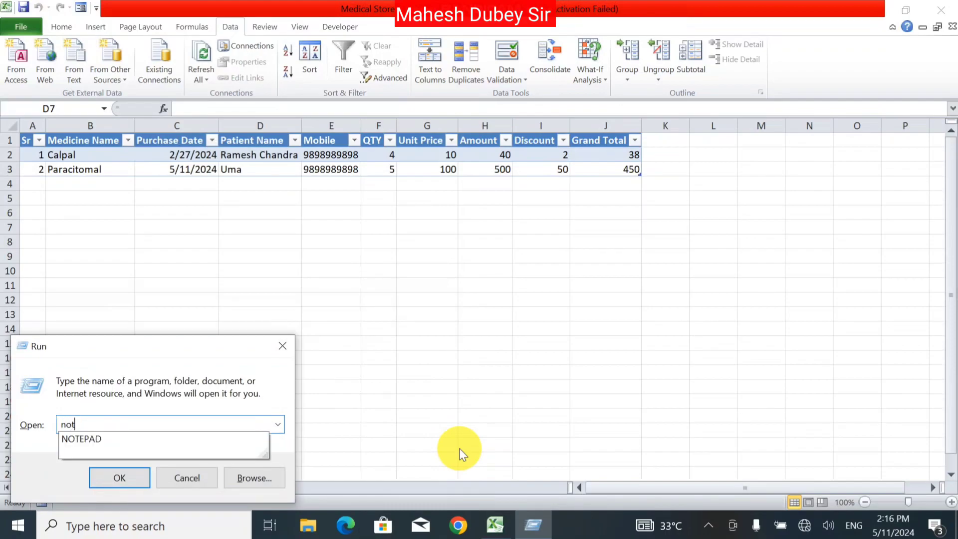
{"action": "key", "text": "Down"}
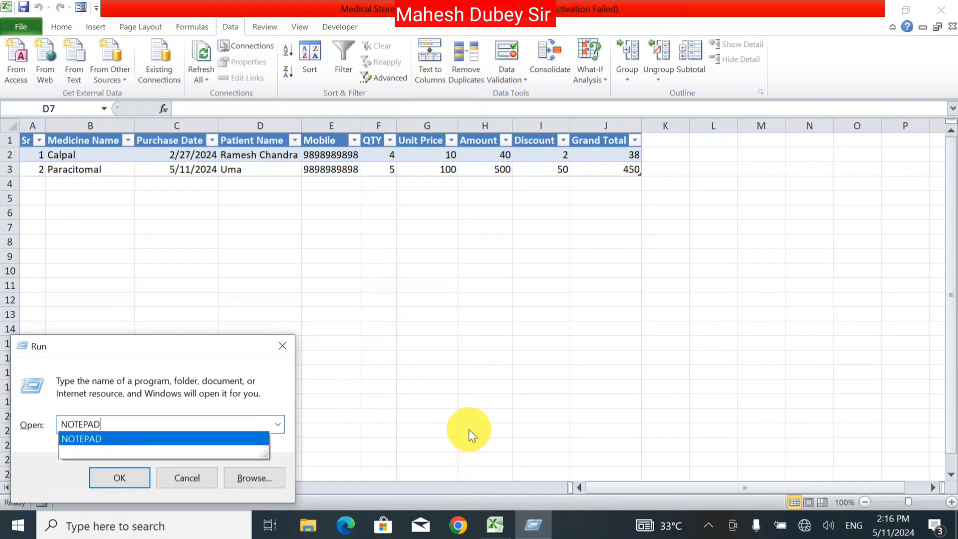
{"action": "key", "text": "Return"}
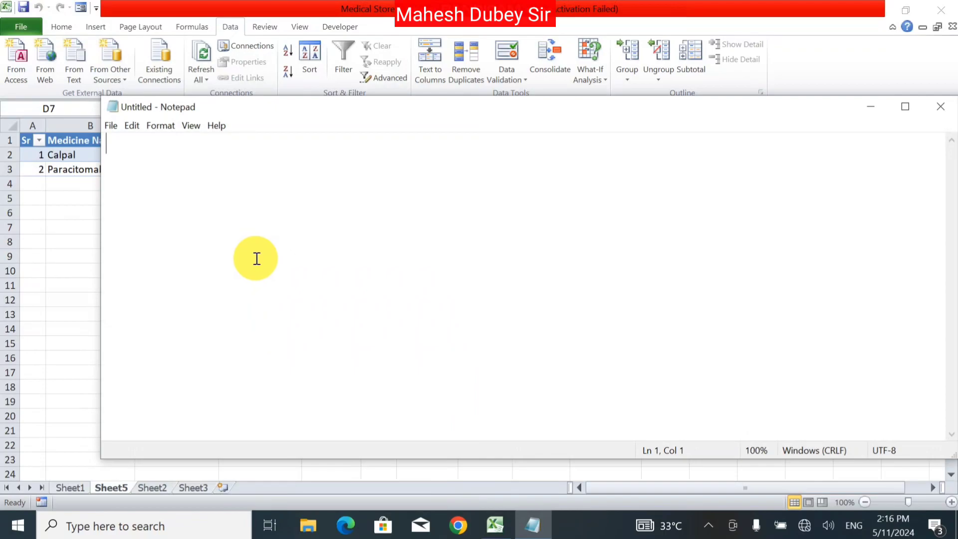
Write two tab-separated lines: Name followed by a person's name, and Address followed by the person's address
{"action": "type", "text": "Name"}
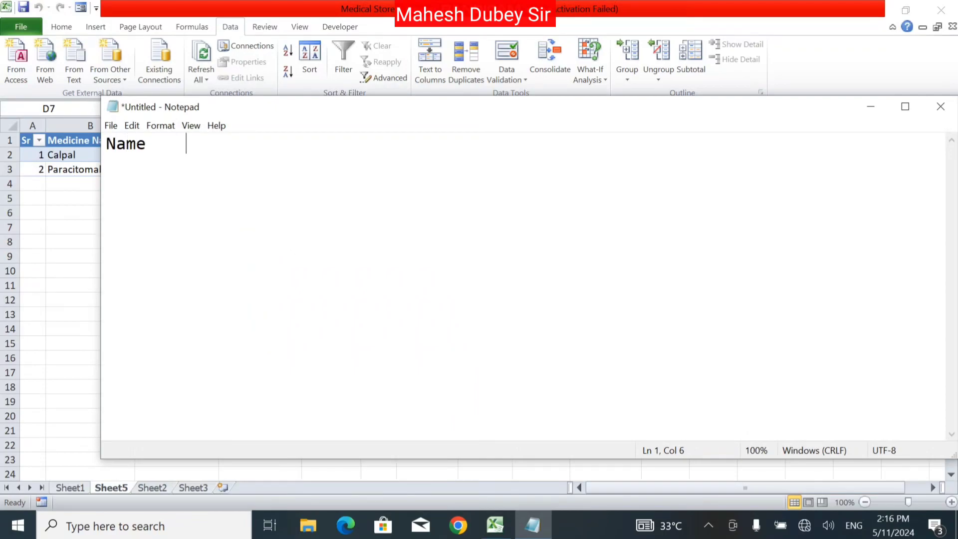
{"action": "type", "text": "\tRamesh "}
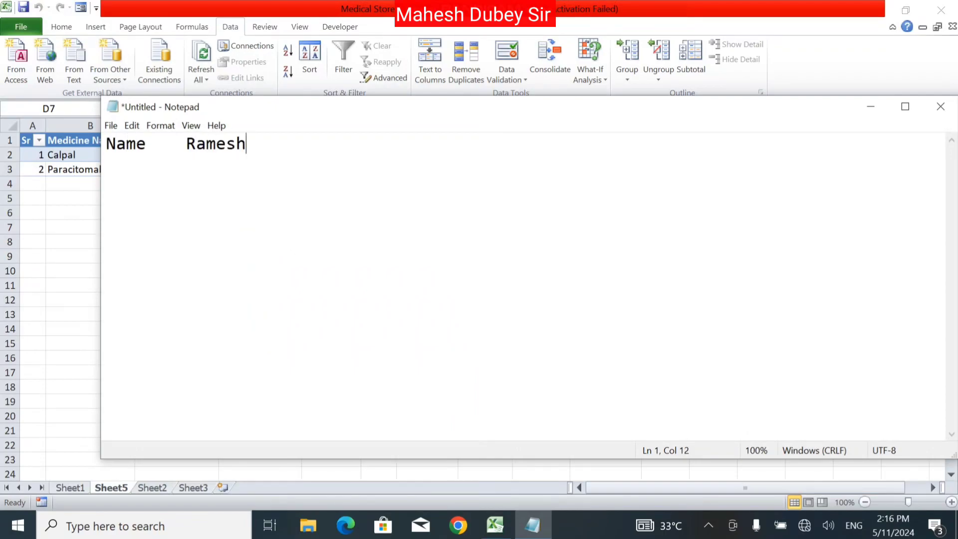
{"action": "type", "text": "Addre"}
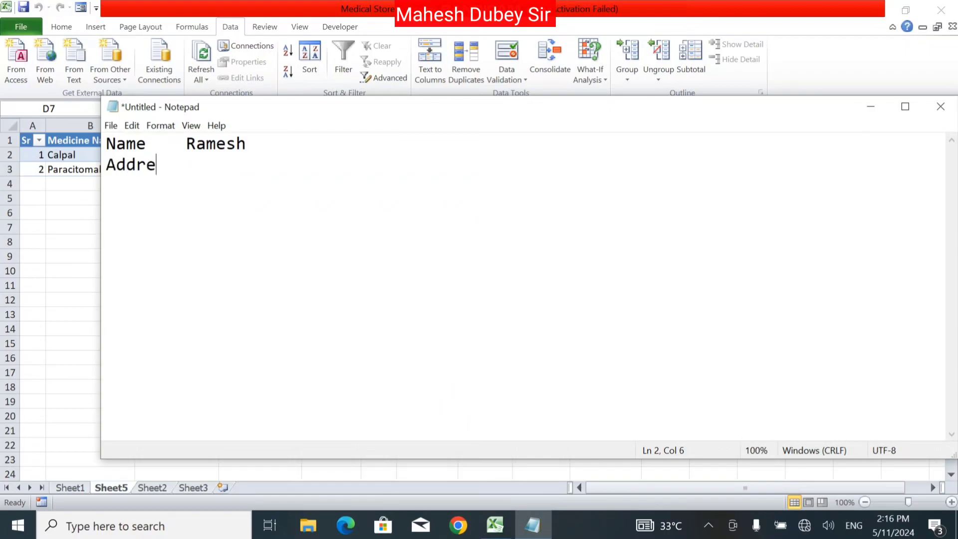
{"action": "type", "text": "ss\tRaniganjh"}
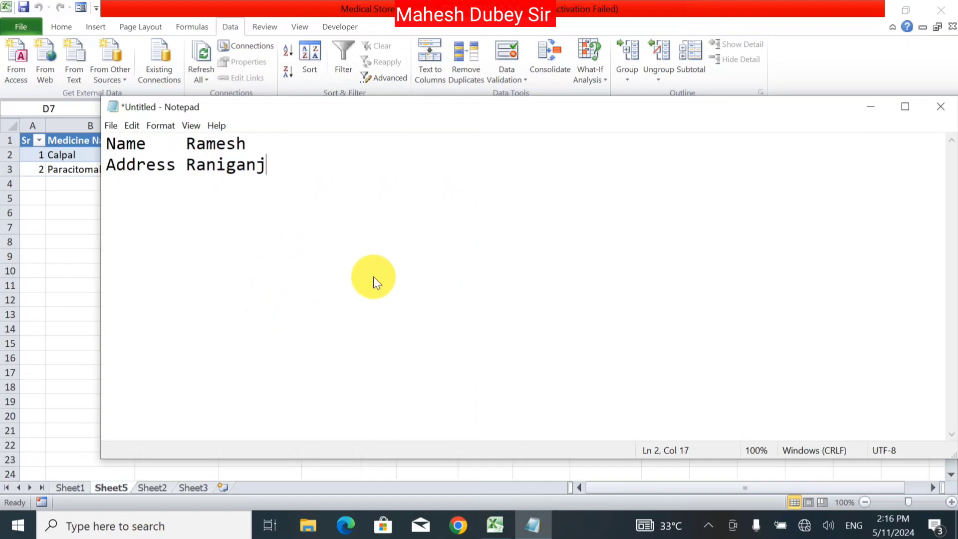
Save the text document as ss in Documents and close Notepad
{"action": "key", "text": "ctrl+s"}
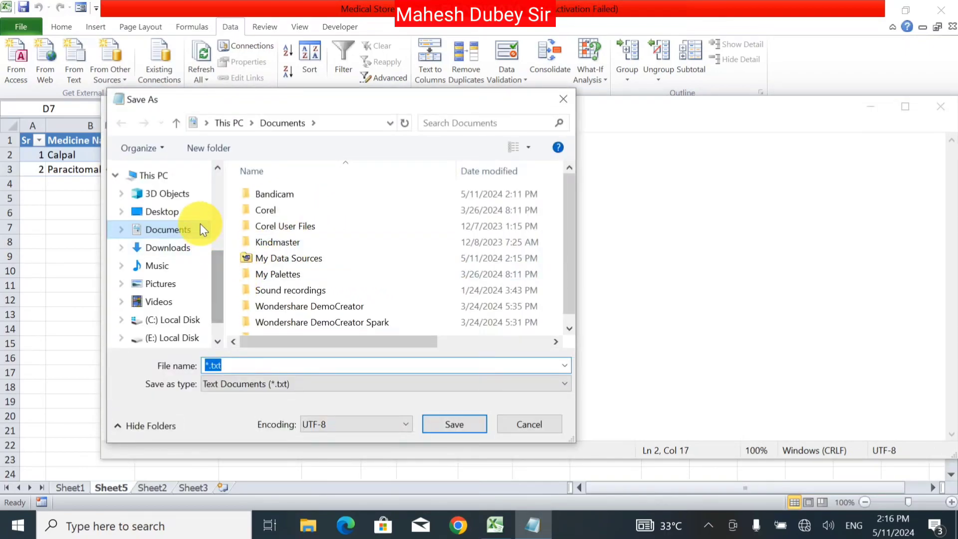
{"action": "type", "text": "ss"}
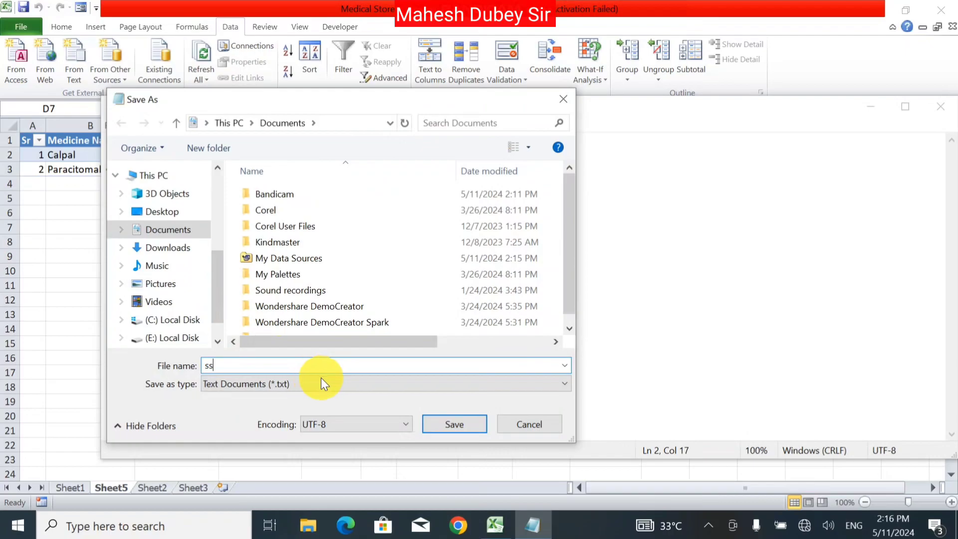
{"action": "left_click", "coordinate": [466, 428]}
{"action": "left_click", "coordinate": [940, 106]}
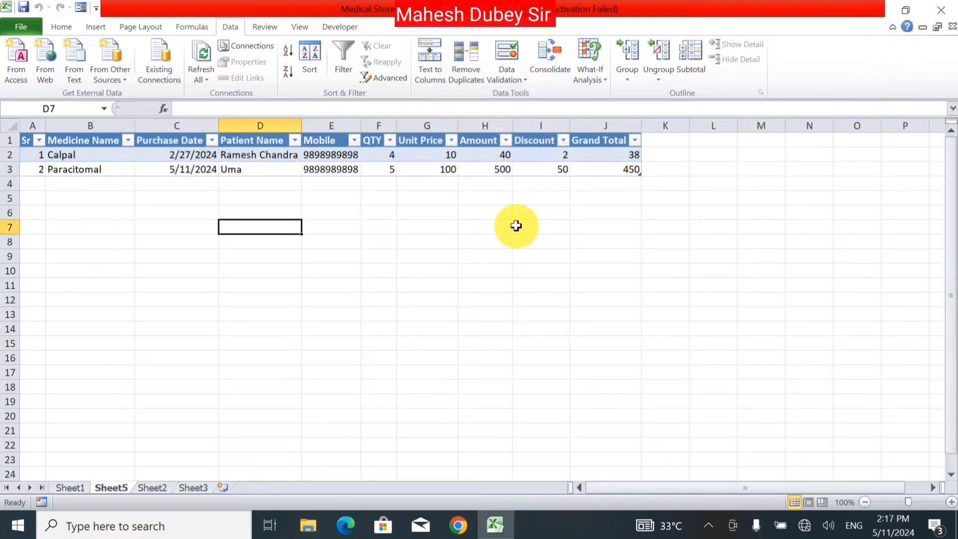
Start a text import of the ss file from Documents, treating the data as Delimited
{"action": "left_click", "coordinate": [73, 77]}
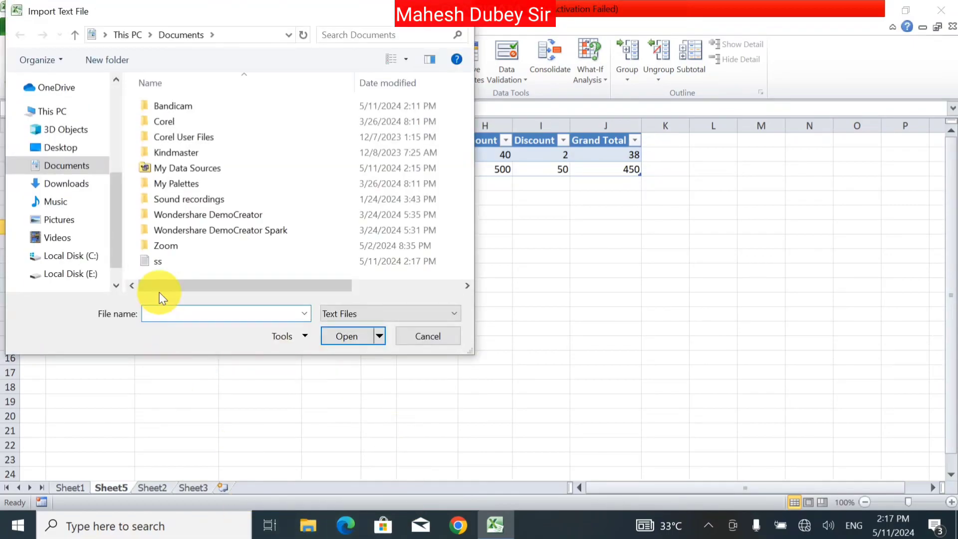
{"action": "left_click", "coordinate": [158, 260]}
{"action": "left_click", "coordinate": [341, 336]}
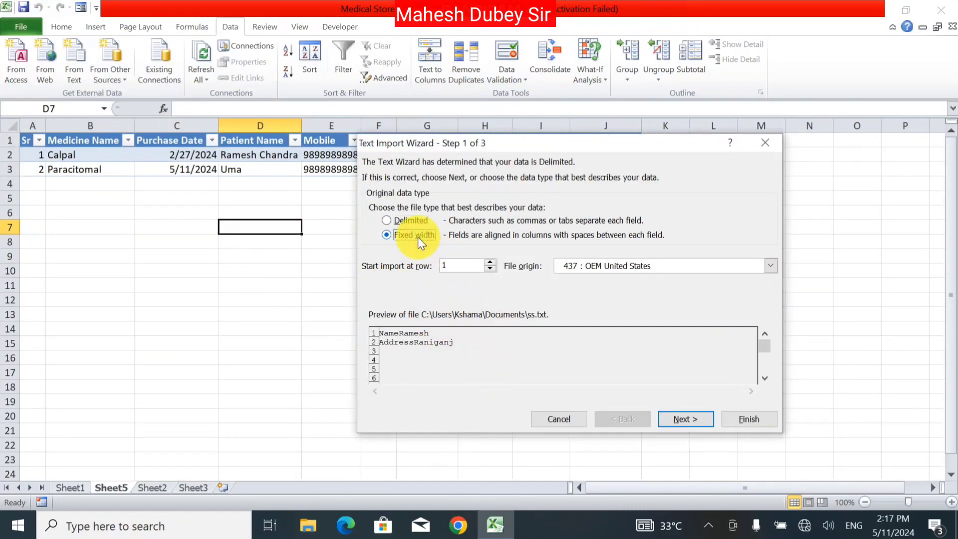
{"action": "left_click", "coordinate": [411, 221]}
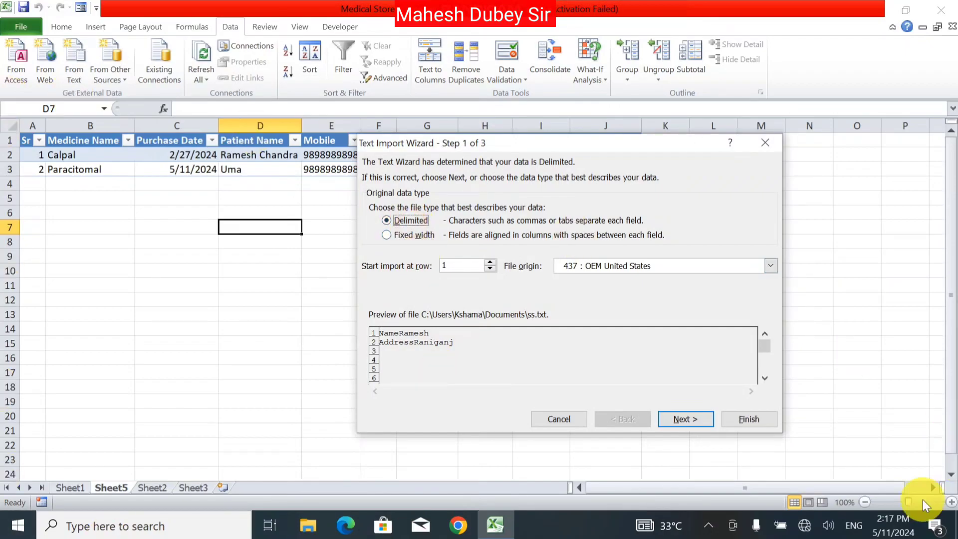
{"action": "left_click", "coordinate": [689, 418]}
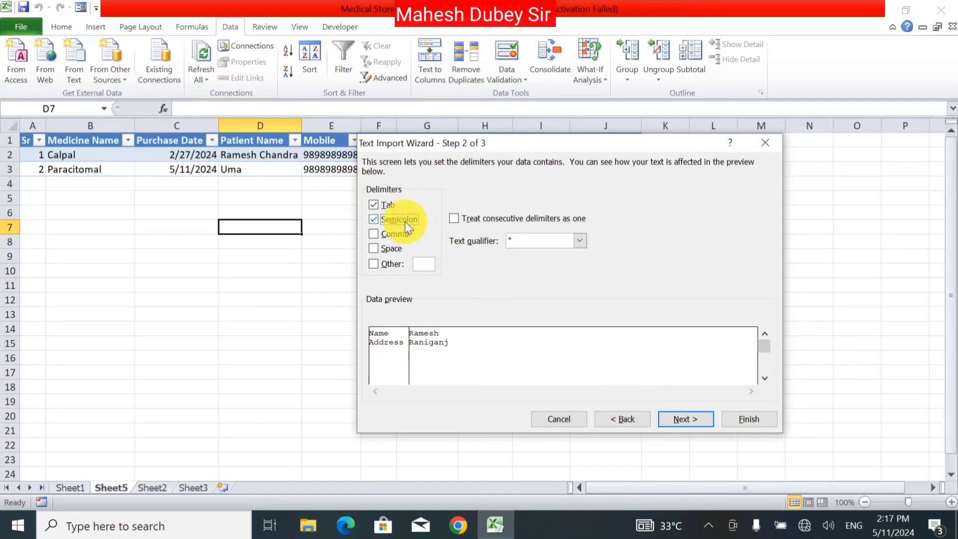
Try different delimiter options for the ss import and keep only Tab as the delimiter
{"action": "left_click", "coordinate": [377, 205]}
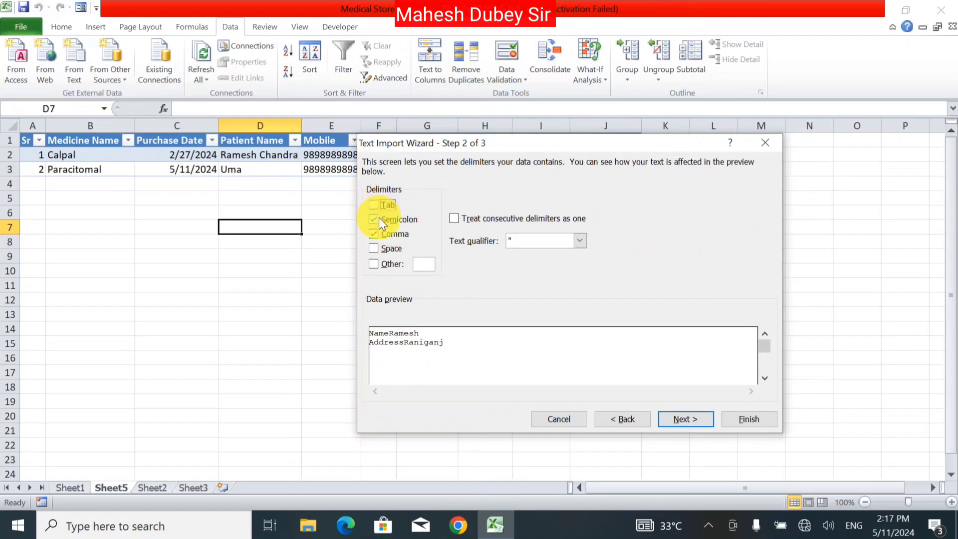
{"action": "left_click", "coordinate": [377, 206]}
{"action": "left_click", "coordinate": [374, 218]}
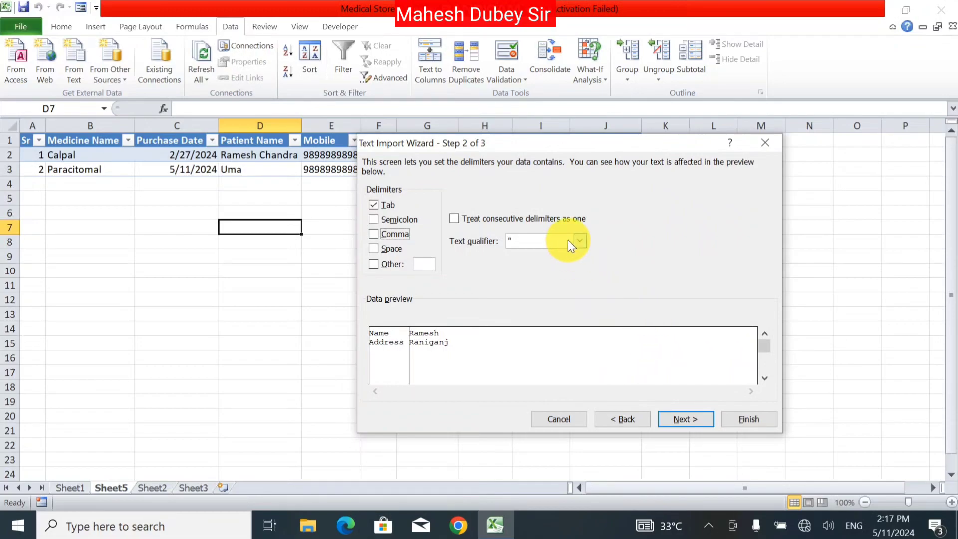
{"action": "left_click", "coordinate": [684, 421]}
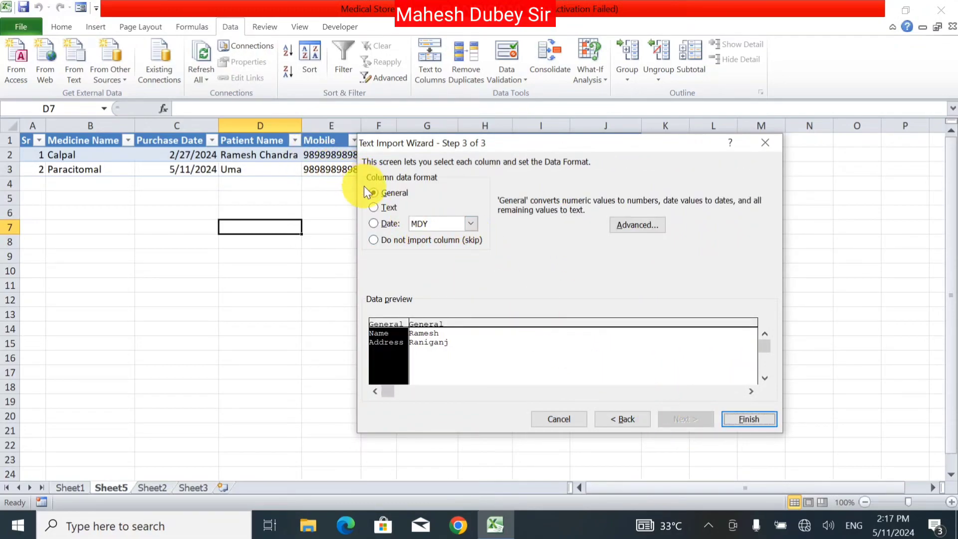
Finish the text import with the General column format and place the data at cell D7 of the existing worksheet
{"action": "left_click", "coordinate": [376, 191]}
{"action": "left_click", "coordinate": [741, 419]}
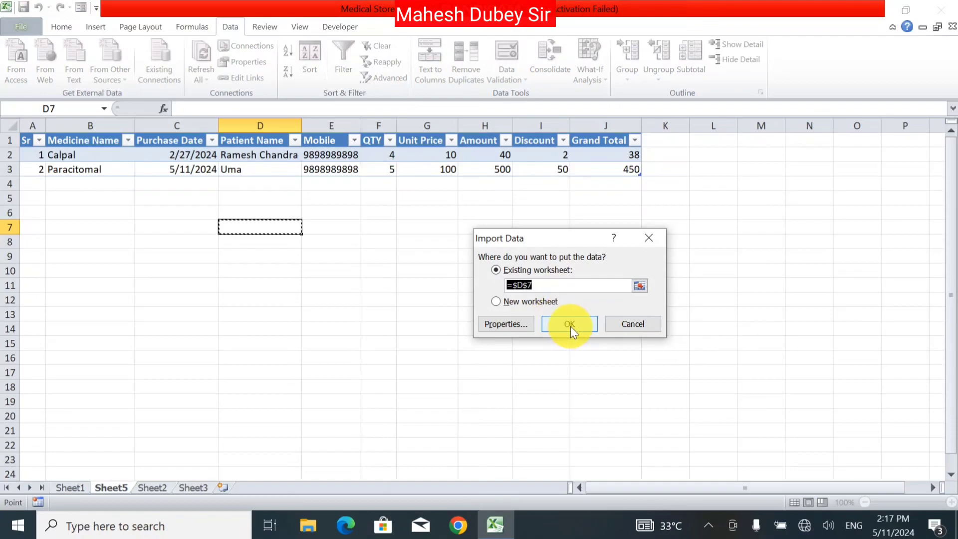
{"action": "left_click", "coordinate": [570, 326]}
{"action": "left_click", "coordinate": [232, 230]}
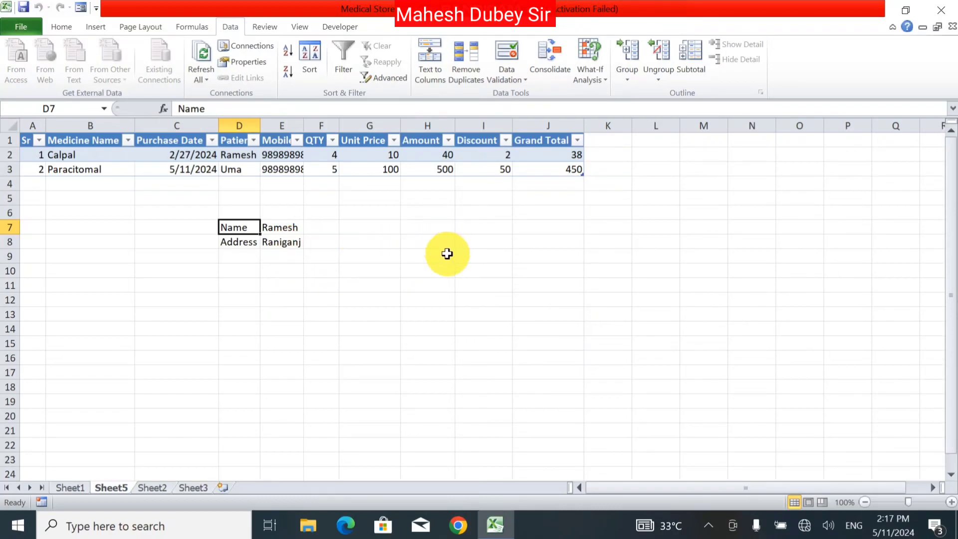
{"action": "left_click", "coordinate": [212, 313]}
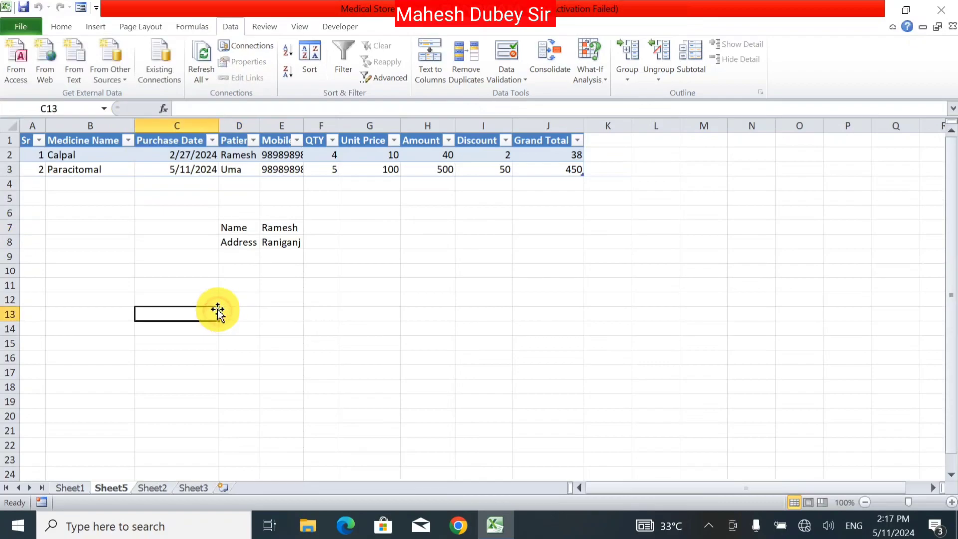
Try to create a query from the dBASE Files data source through Microsoft Query
{"action": "left_click", "coordinate": [113, 77]}
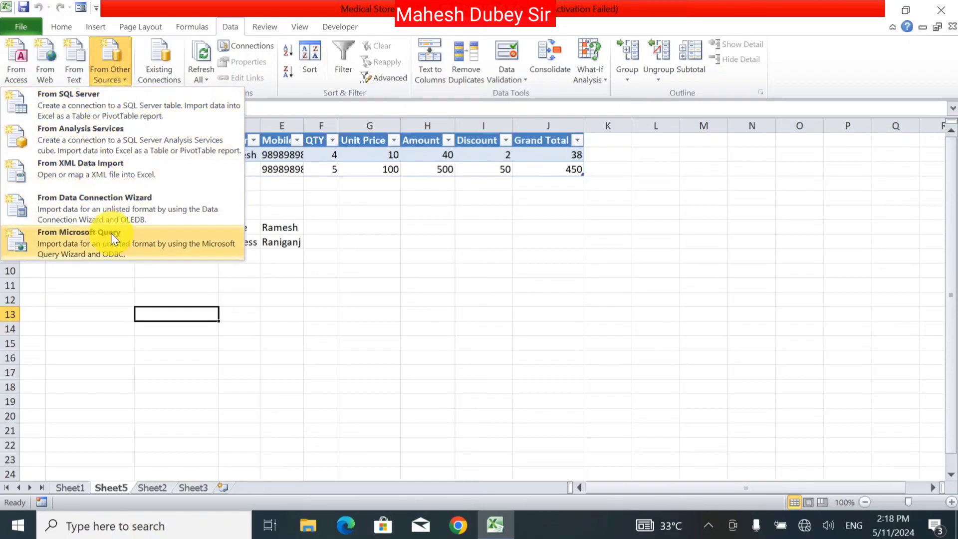
{"action": "left_click", "coordinate": [174, 256]}
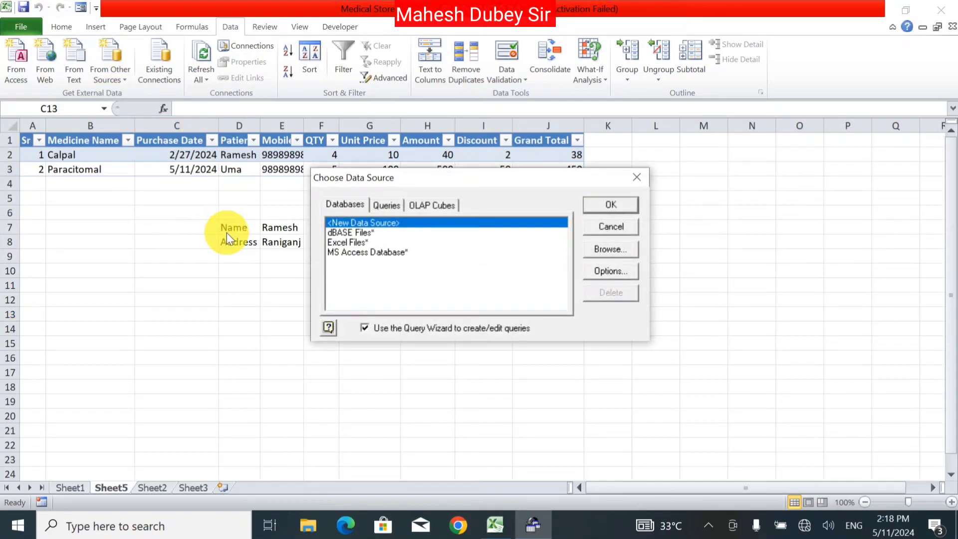
{"action": "left_click", "coordinate": [344, 236]}
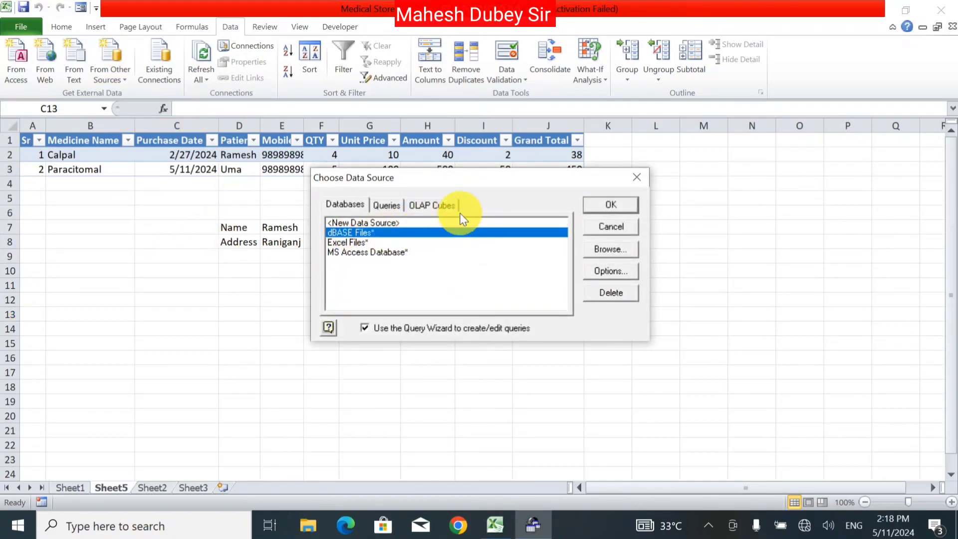
{"action": "left_click", "coordinate": [596, 202]}
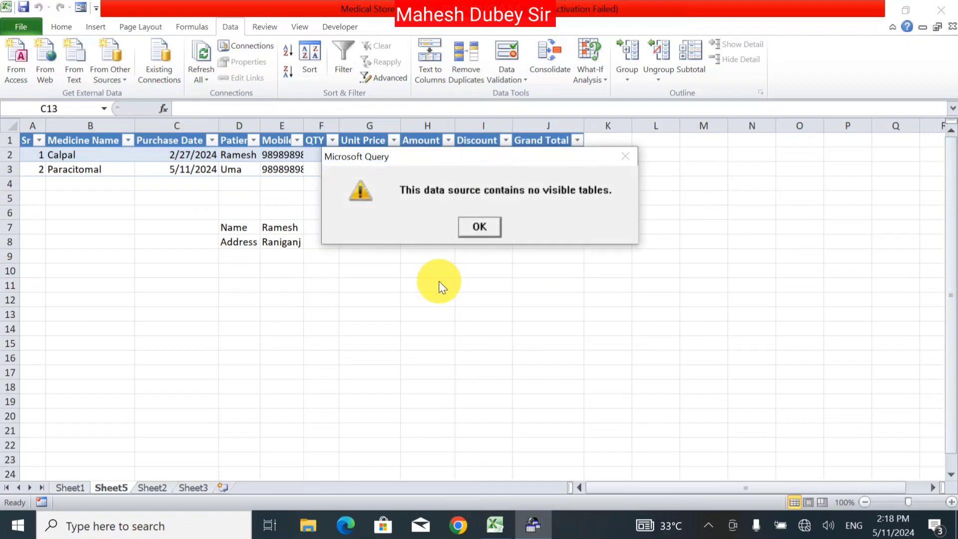
{"action": "left_click", "coordinate": [481, 227]}
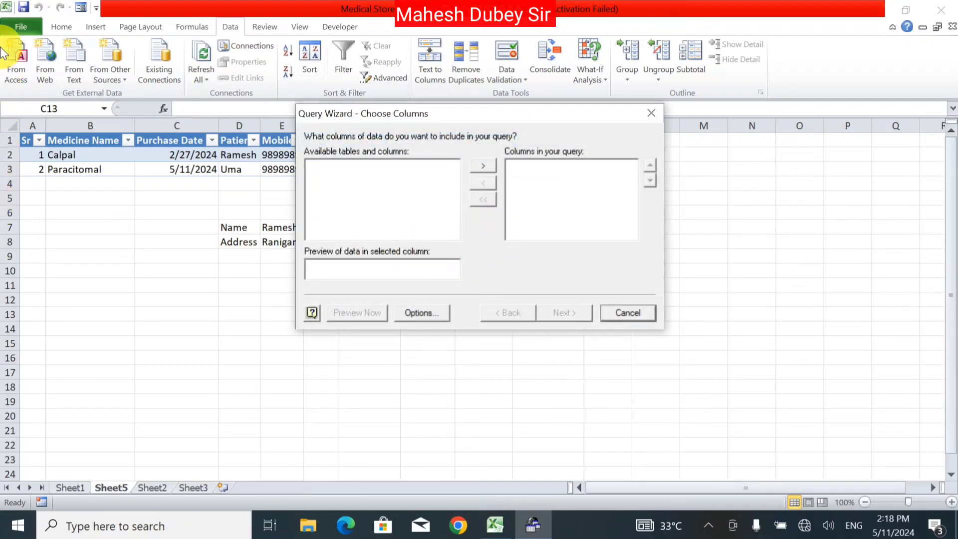
Leave the Query Wizard, continue to Microsoft Query without adding any tables, and close the empty dBASE query and its window
{"action": "left_click", "coordinate": [623, 312]}
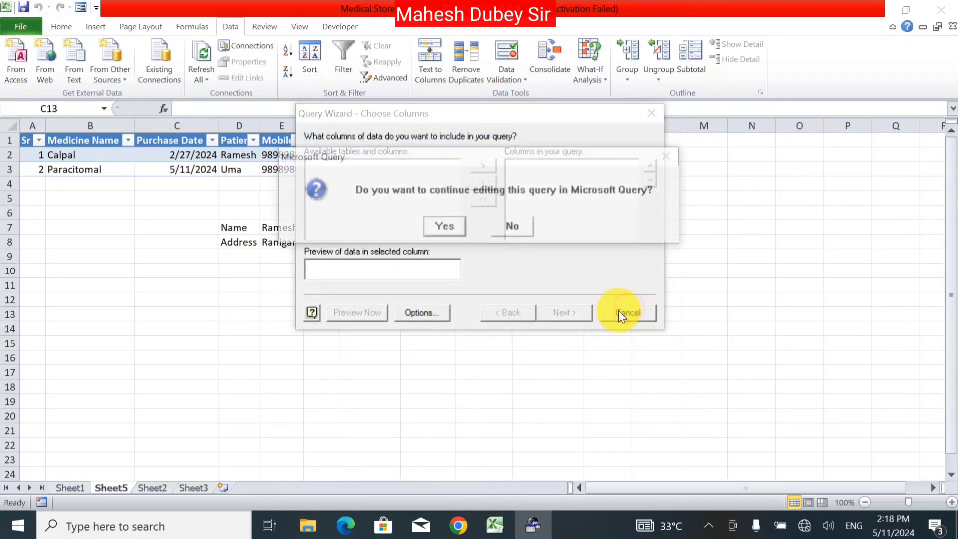
{"action": "left_click", "coordinate": [459, 228]}
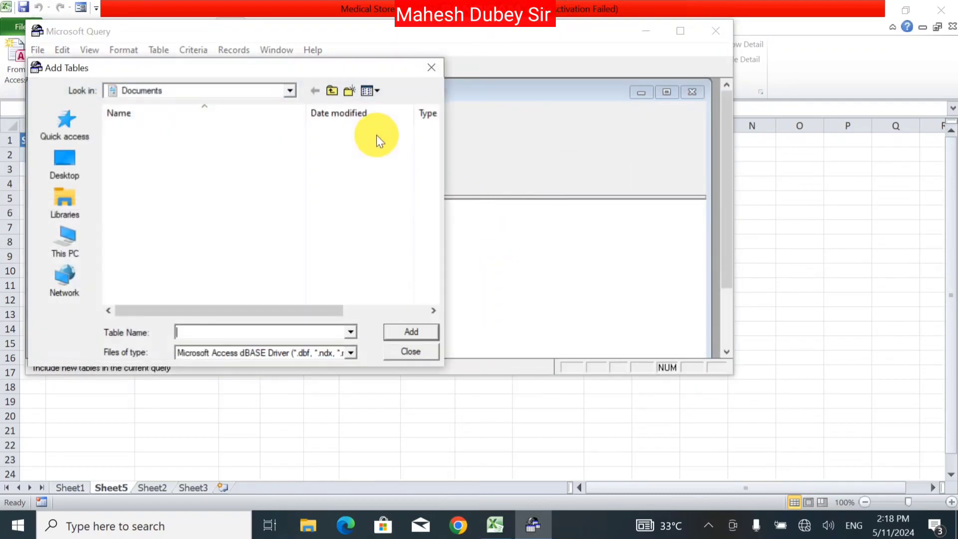
{"action": "left_click", "coordinate": [432, 68]}
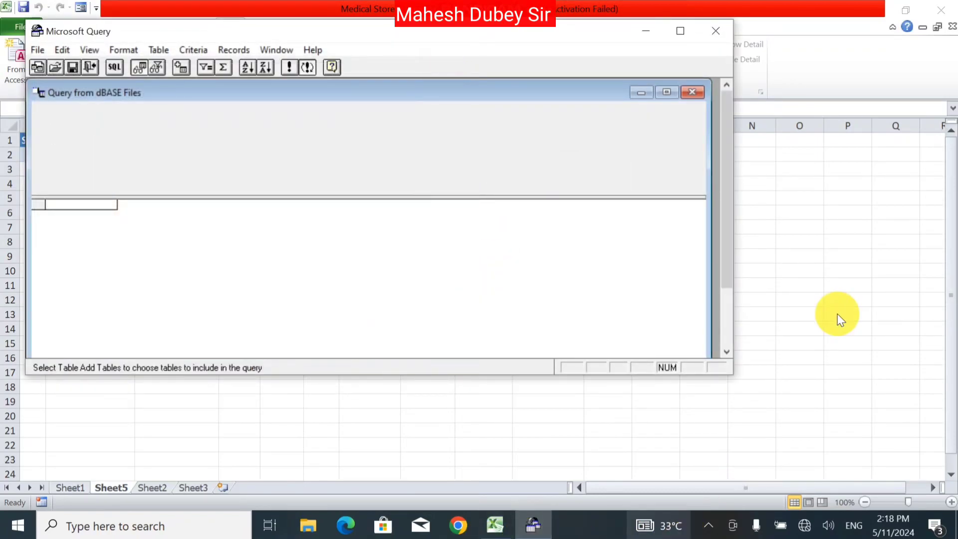
{"action": "left_click", "coordinate": [720, 32]}
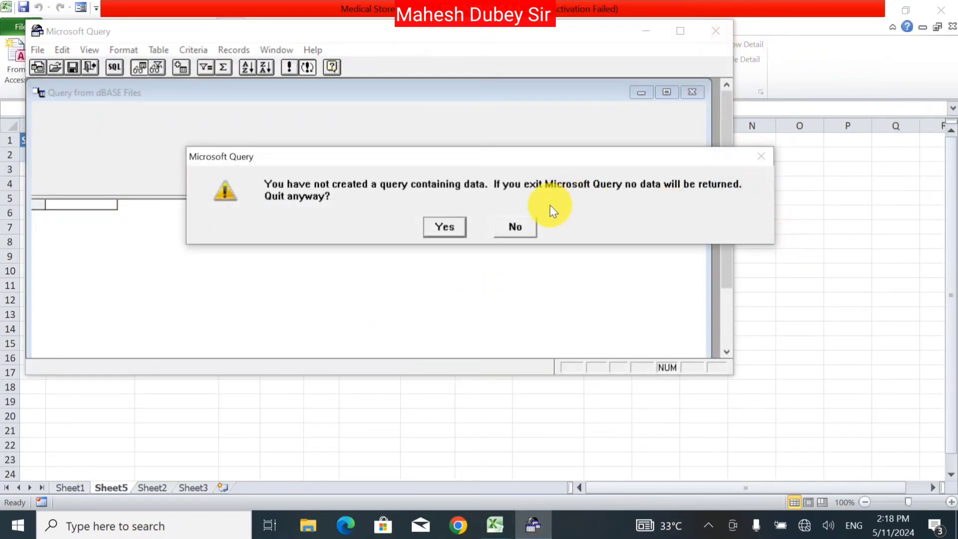
{"action": "left_click", "coordinate": [519, 226]}
{"action": "left_click", "coordinate": [692, 93]}
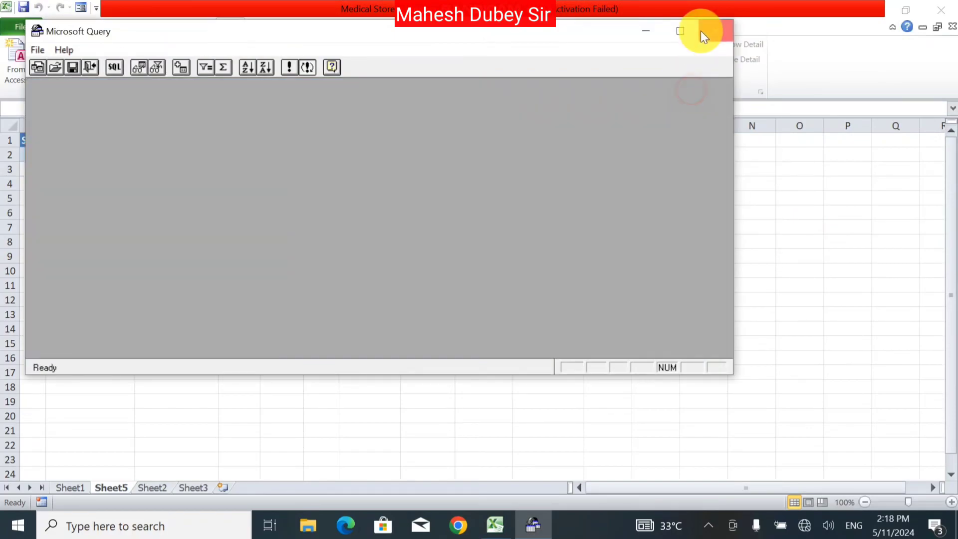
{"action": "left_click", "coordinate": [707, 31]}
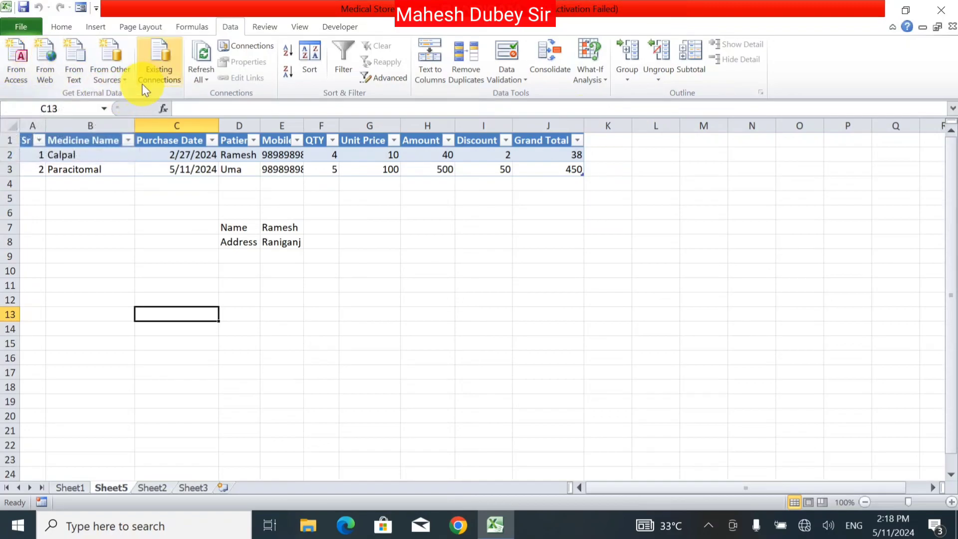
Import the existing connection named record as a table at cell C13 of the existing worksheet
{"action": "left_click", "coordinate": [160, 55]}
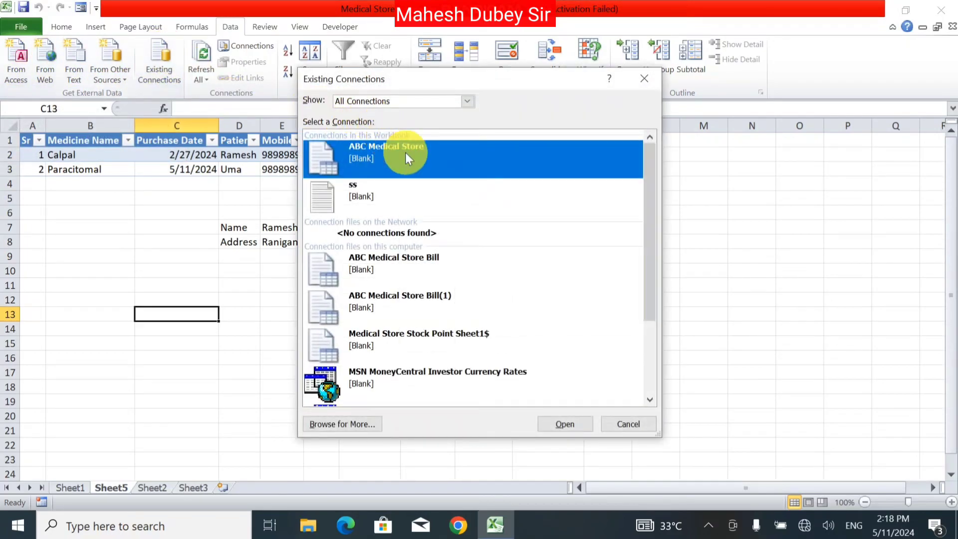
{"action": "left_click", "coordinate": [464, 294]}
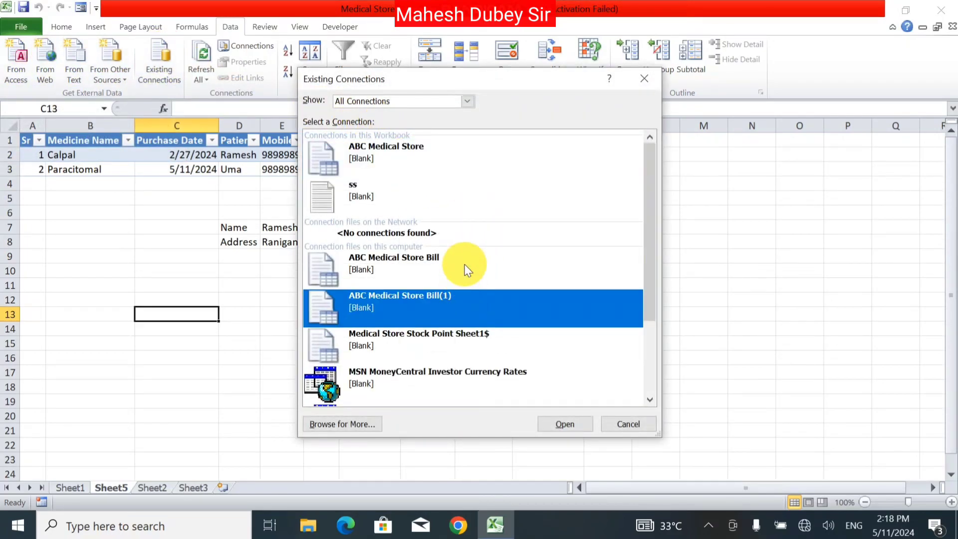
{"action": "scroll", "coordinate": [463, 267], "scroll_direction": "down", "scroll_amount": 2}
{"action": "left_click", "coordinate": [370, 381]}
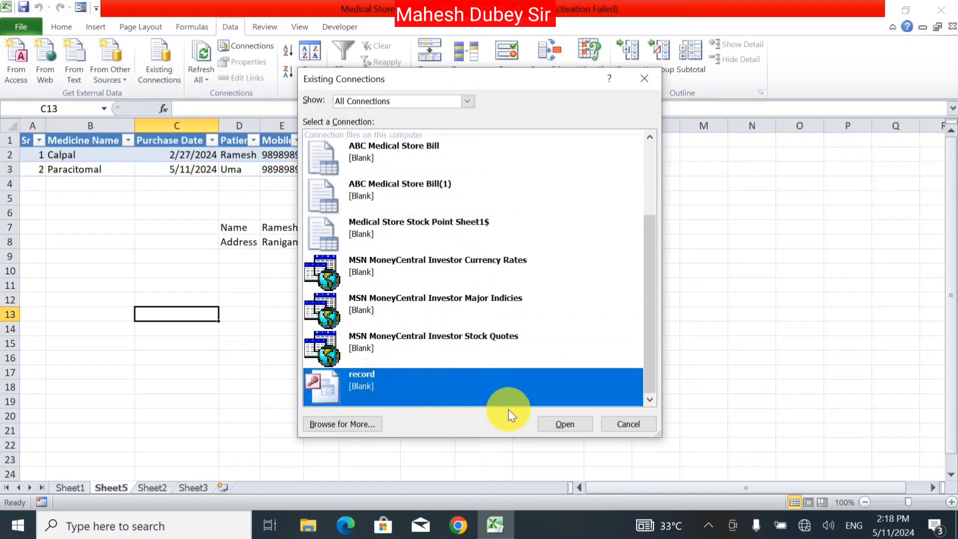
{"action": "left_click", "coordinate": [549, 423]}
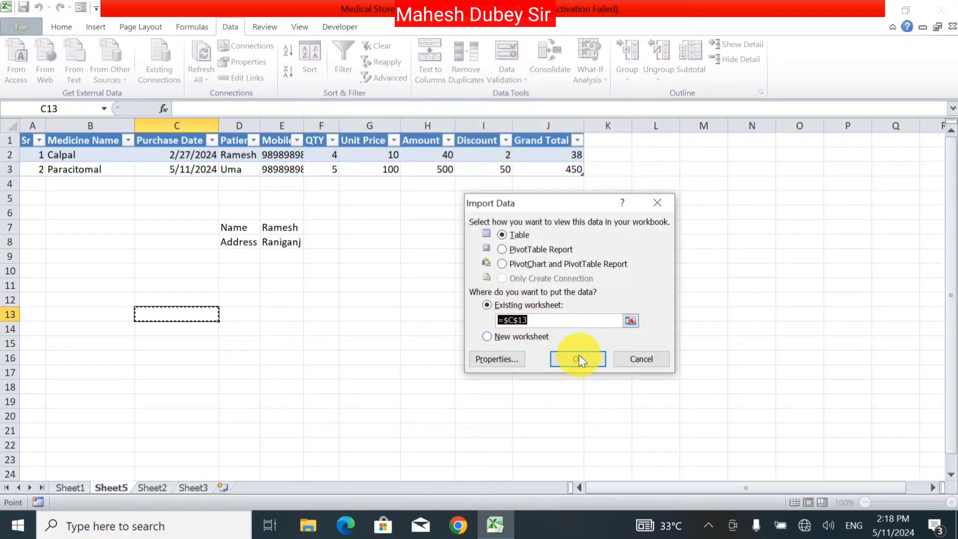
{"action": "left_click", "coordinate": [584, 357]}
{"action": "left_click", "coordinate": [140, 315]}
{"action": "left_click", "coordinate": [349, 327]}
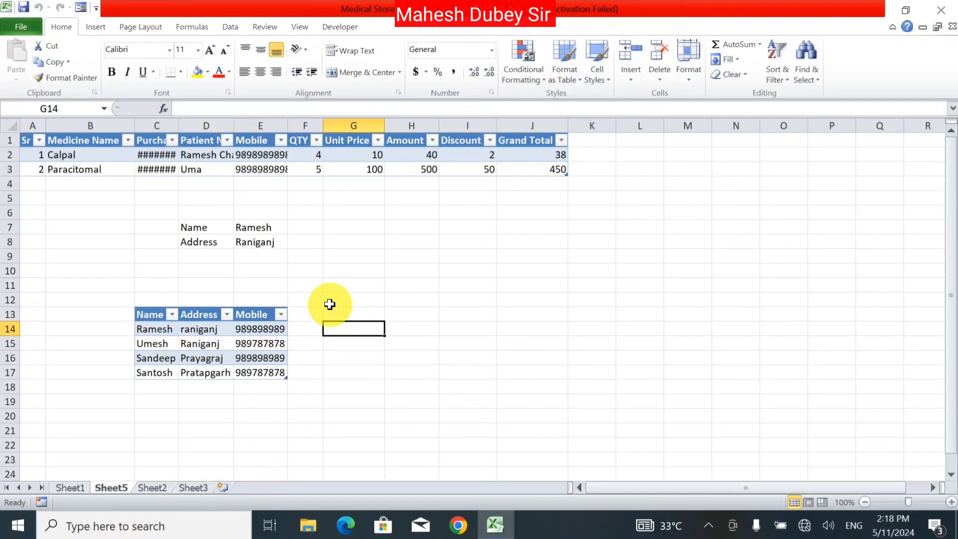
Refresh all of the workbook's data connections, choosing ss in Documents as the source text file
{"action": "left_click", "coordinate": [231, 28]}
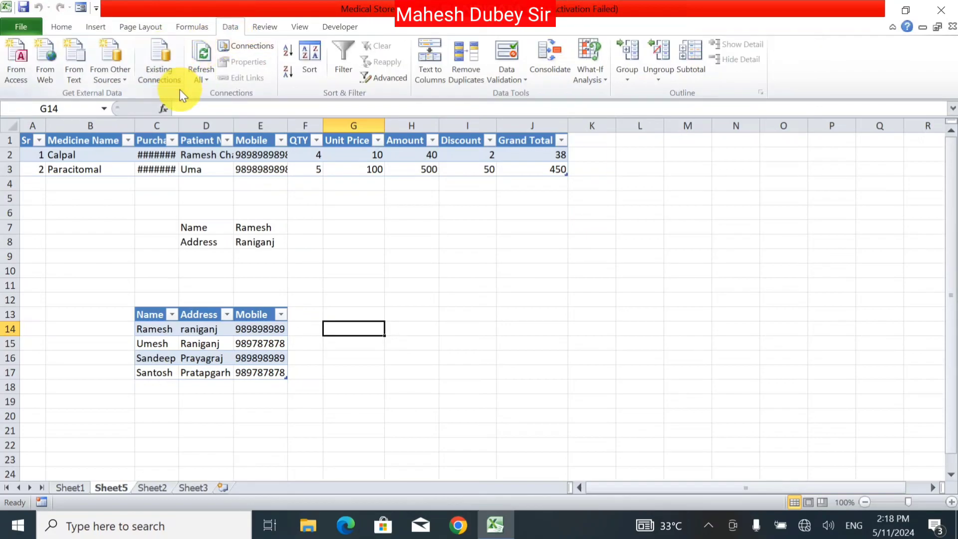
{"action": "left_click", "coordinate": [208, 71]}
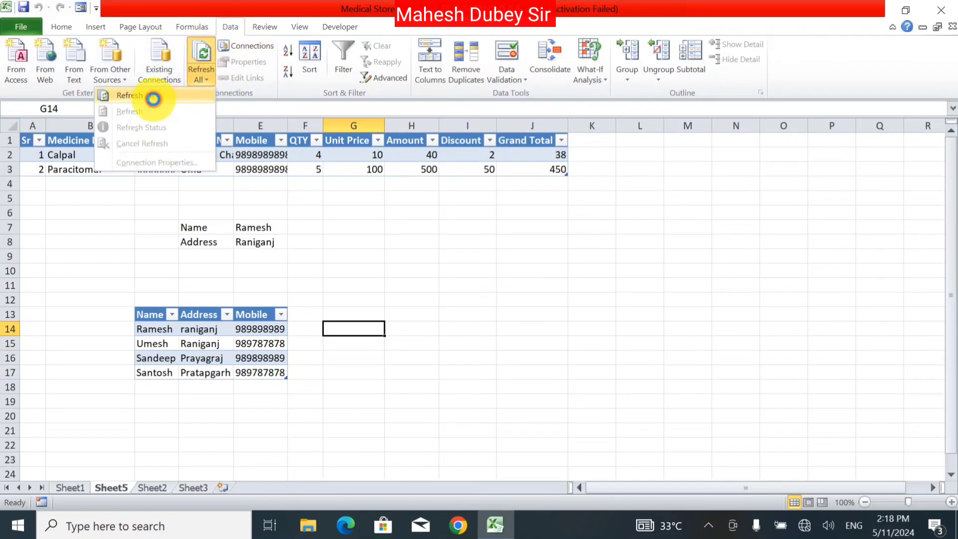
{"action": "left_click", "coordinate": [149, 98]}
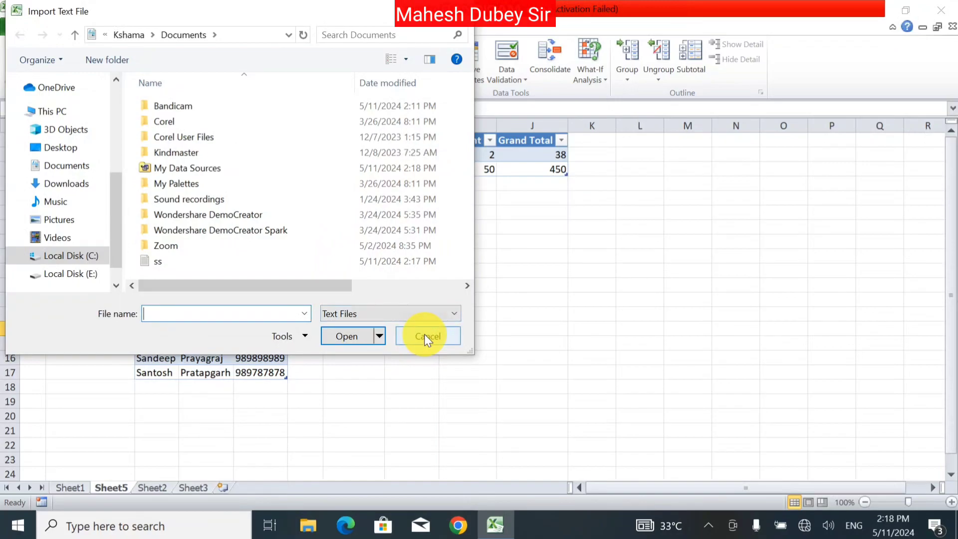
{"action": "double_click", "coordinate": [188, 261]}
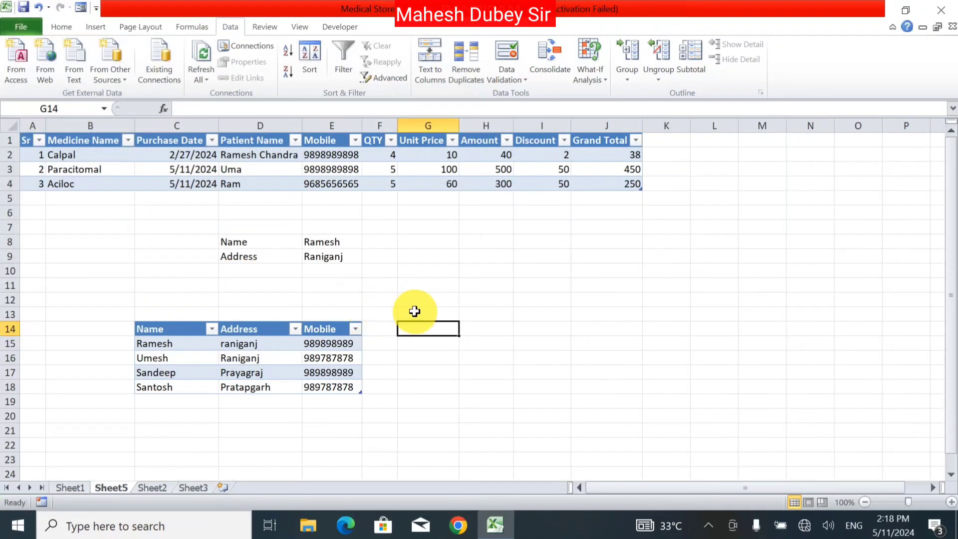
{"action": "left_click", "coordinate": [405, 283]}
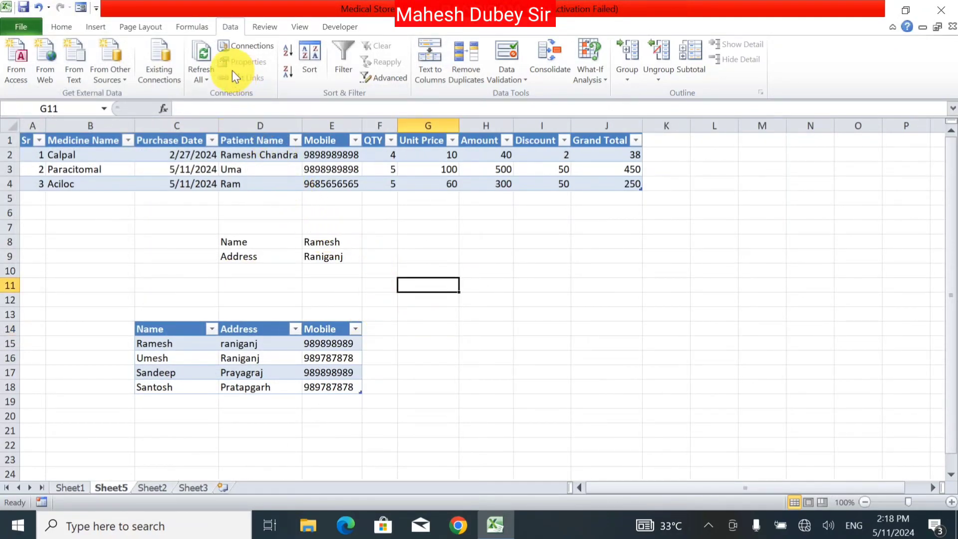
Run Refresh All a second time, importing the ss text file again
{"action": "left_click", "coordinate": [205, 65]}
{"action": "left_click", "coordinate": [188, 95]}
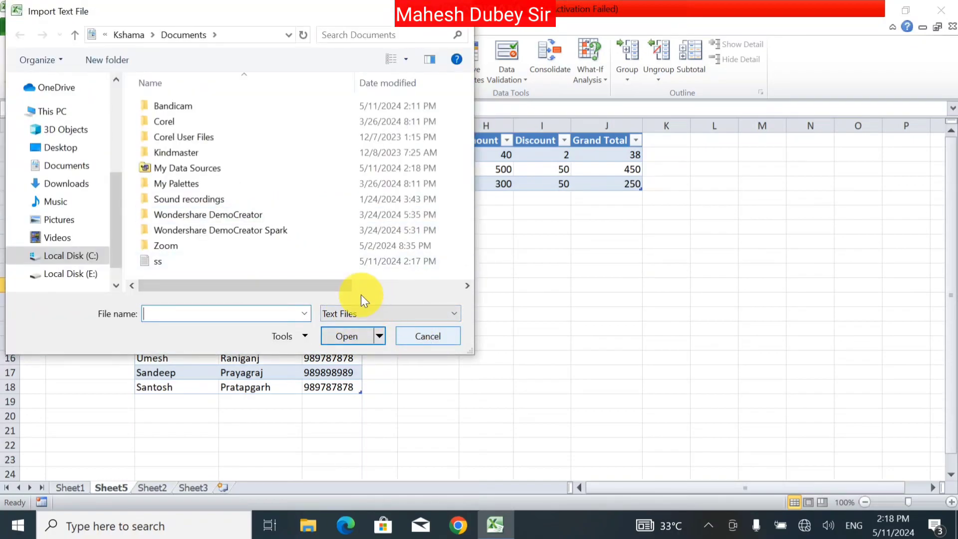
{"action": "left_click", "coordinate": [250, 262]}
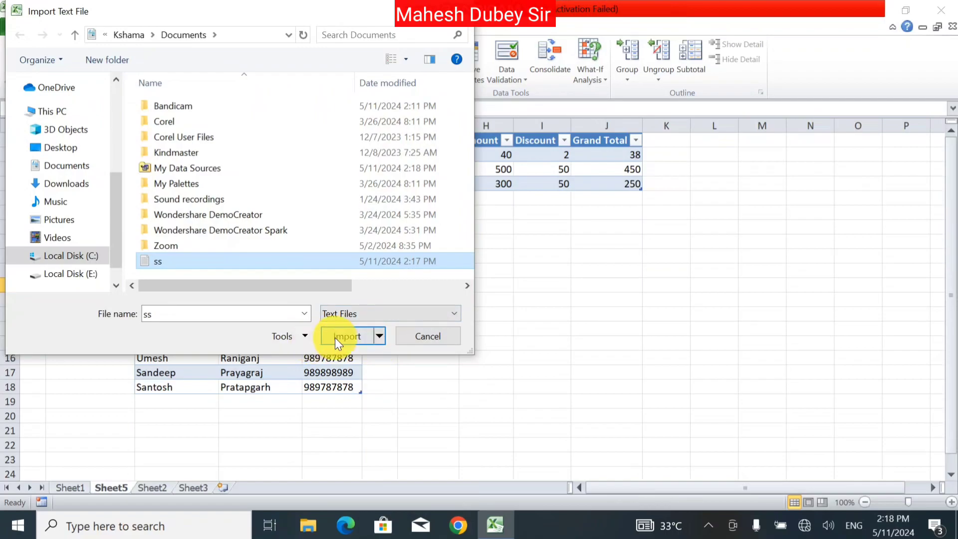
{"action": "left_click", "coordinate": [345, 335]}
{"action": "left_click", "coordinate": [463, 312]}
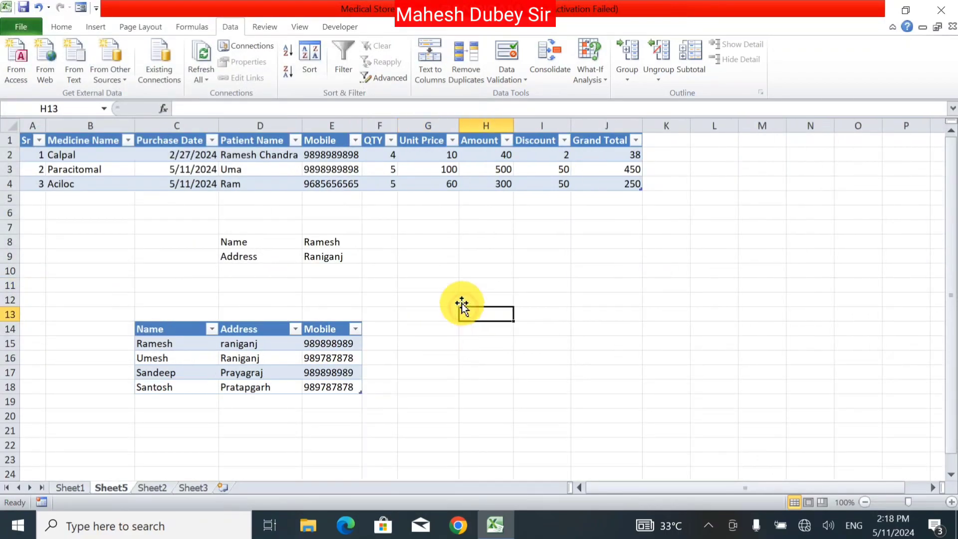
Review the record and ss entries in the workbook connections, and open the list of connections available to add without adding one
{"action": "left_click", "coordinate": [237, 53]}
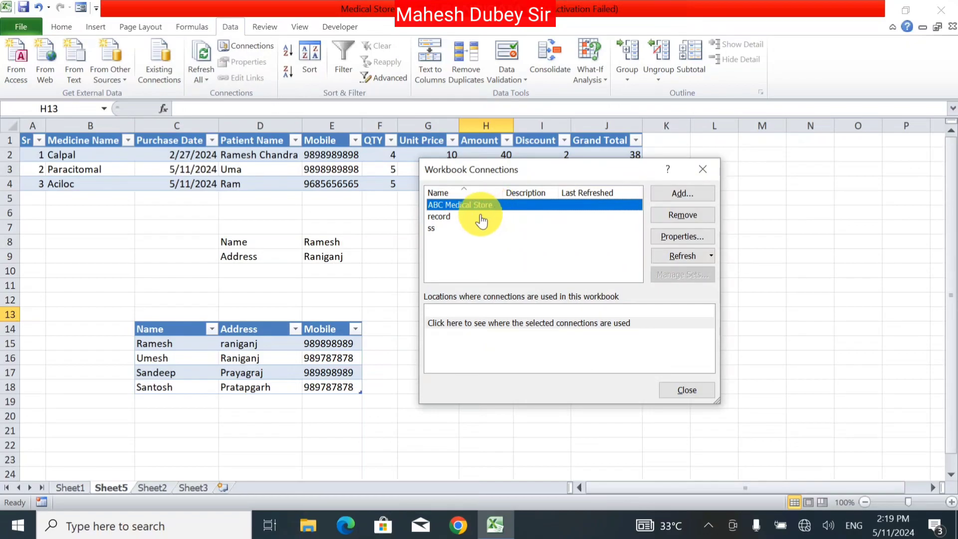
{"action": "left_click", "coordinate": [450, 217]}
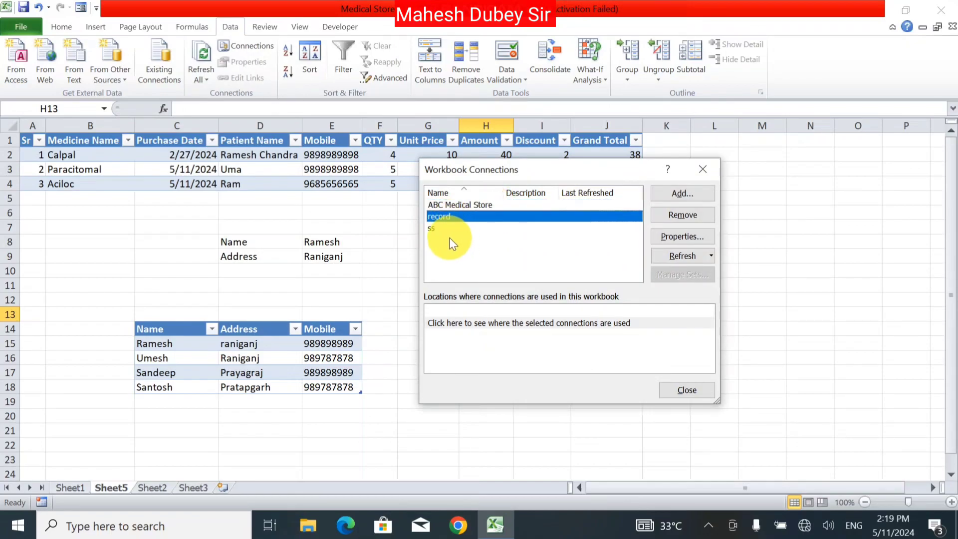
{"action": "left_click", "coordinate": [438, 228]}
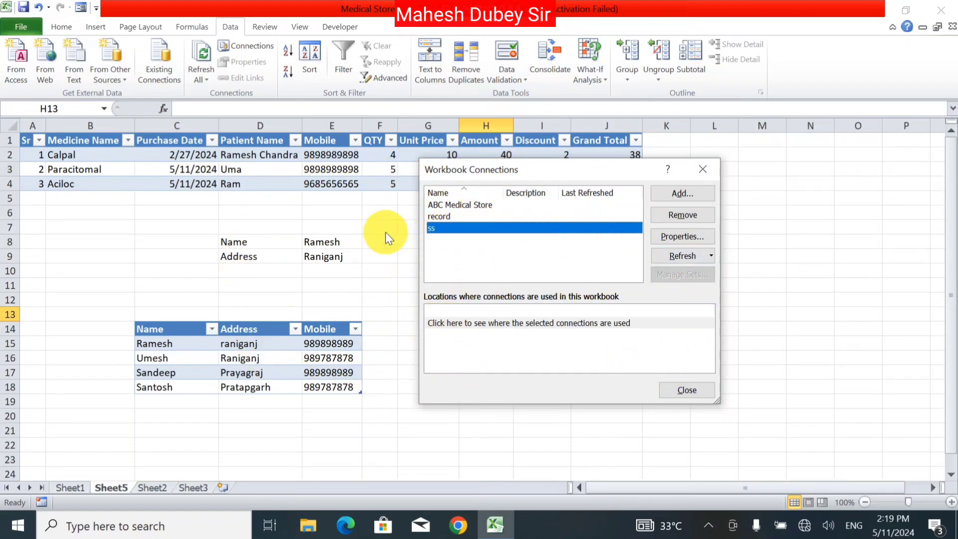
{"action": "left_click", "coordinate": [695, 195]}
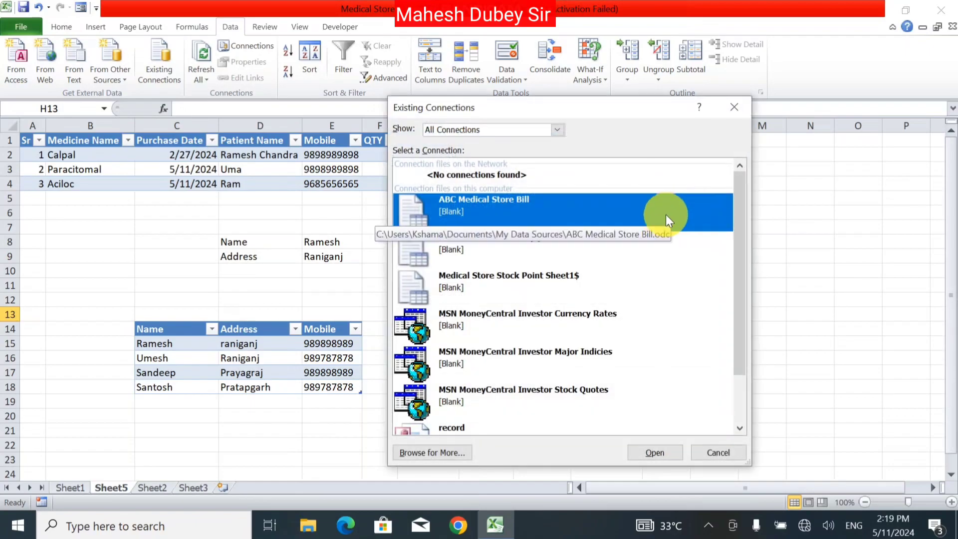
{"action": "left_click", "coordinate": [696, 452]}
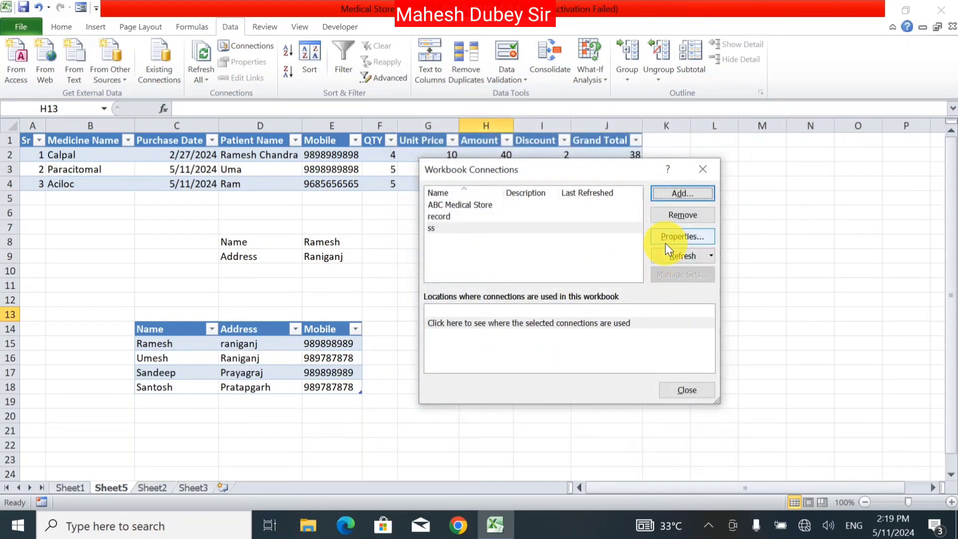
Start removing the ss connection but cancel the removal, and view its connection properties without changing them
{"action": "left_click", "coordinate": [669, 216]}
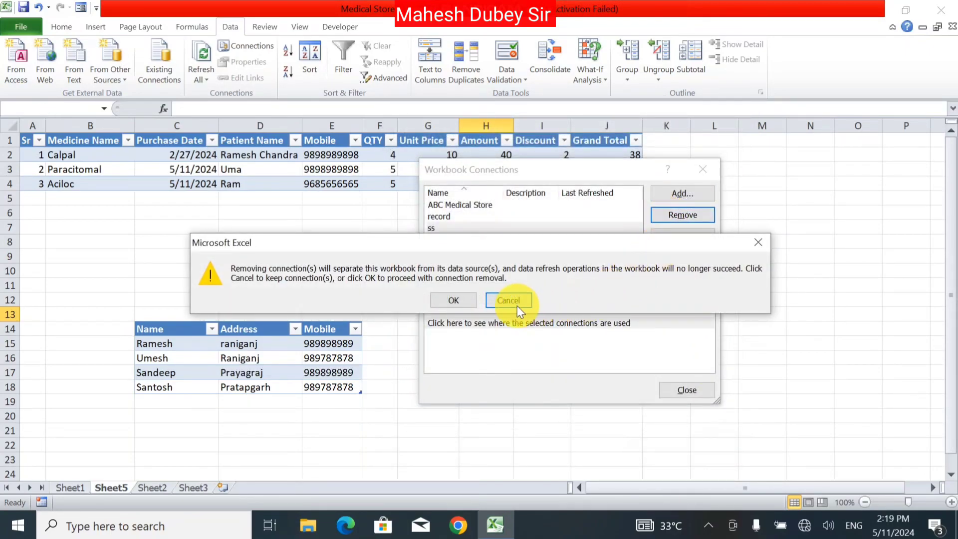
{"action": "left_click", "coordinate": [516, 306]}
{"action": "left_click", "coordinate": [701, 231]}
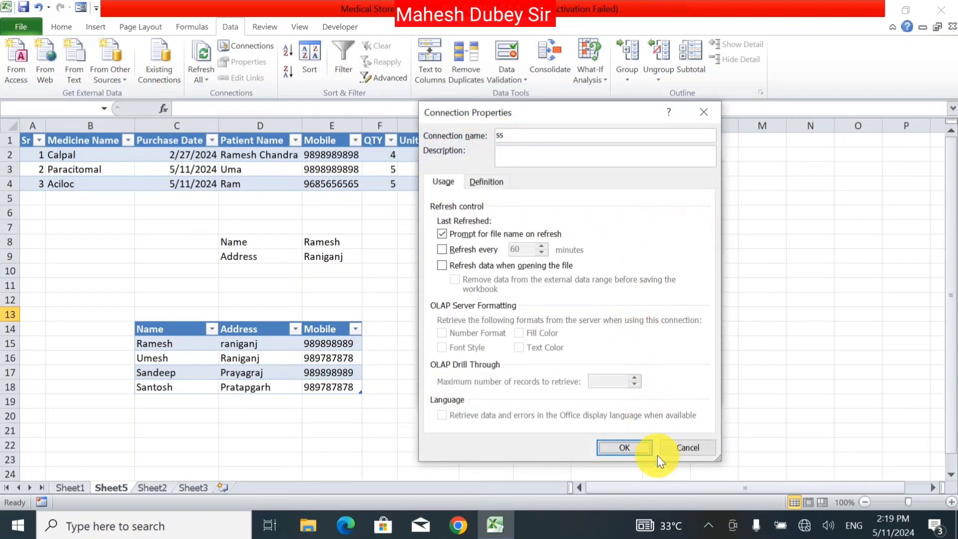
{"action": "left_click", "coordinate": [689, 448]}
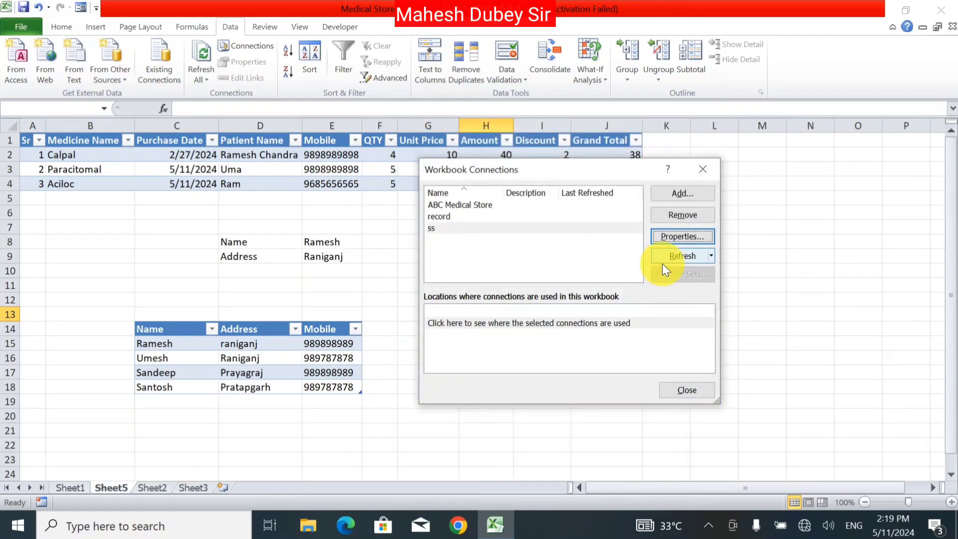
Start refreshing the ss connection, cancel the text file import, and close the workbook connections
{"action": "left_click", "coordinate": [662, 262]}
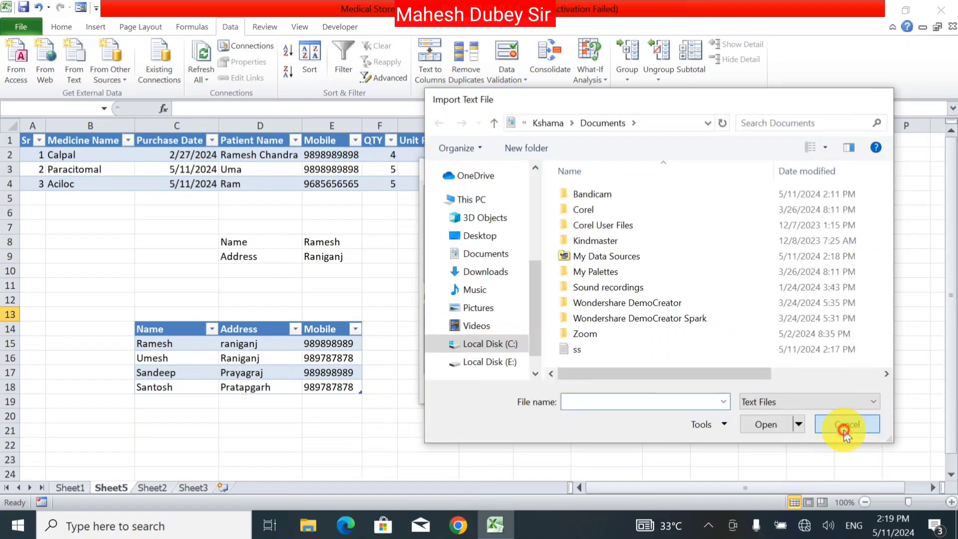
{"action": "left_click", "coordinate": [845, 424]}
{"action": "left_click", "coordinate": [487, 307]}
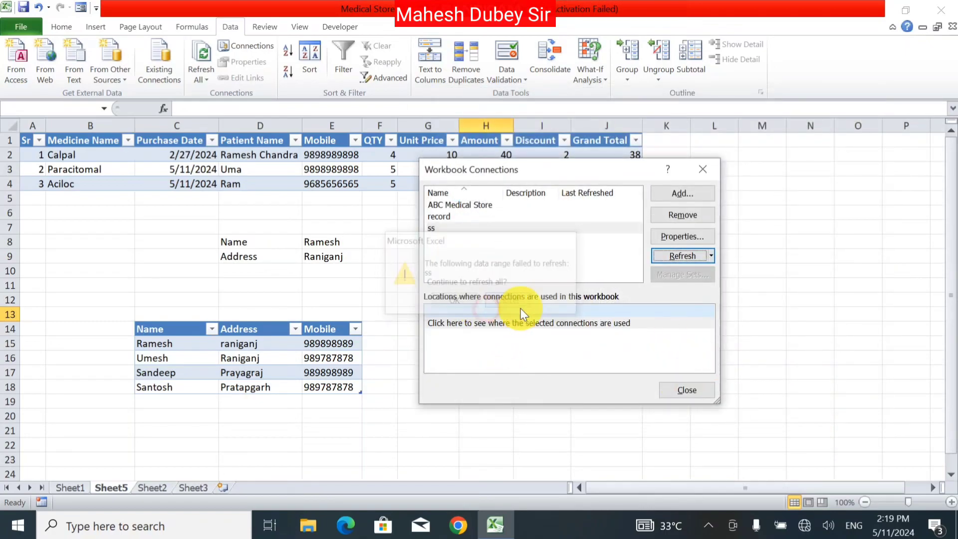
{"action": "left_click", "coordinate": [679, 389]}
{"action": "left_click", "coordinate": [365, 268]}
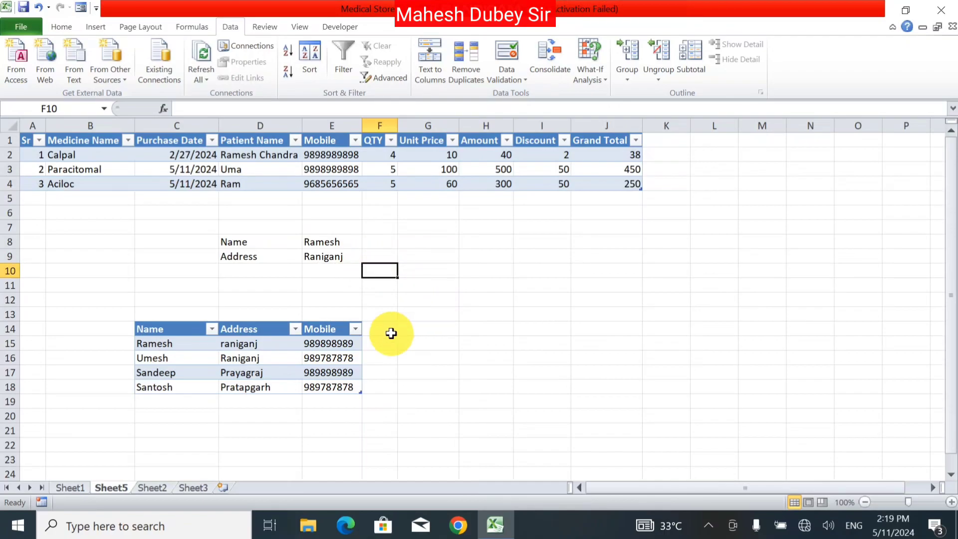
{"action": "left_click", "coordinate": [325, 253]}
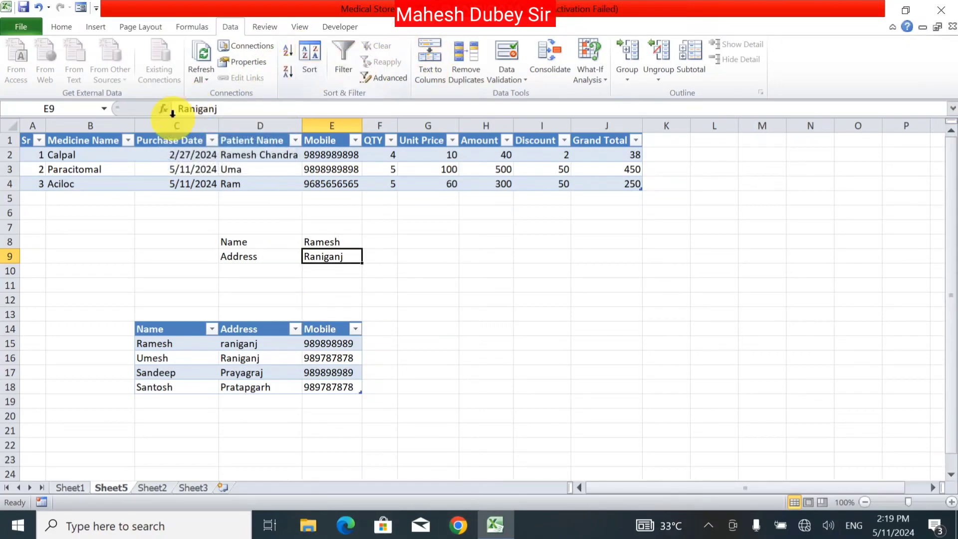
Try to sort the medicine names in C4:C45 of Sheet1 from A to Z with the selection expanded to adjacent data
{"action": "left_click", "coordinate": [75, 488]}
{"action": "left_click", "coordinate": [119, 237]}
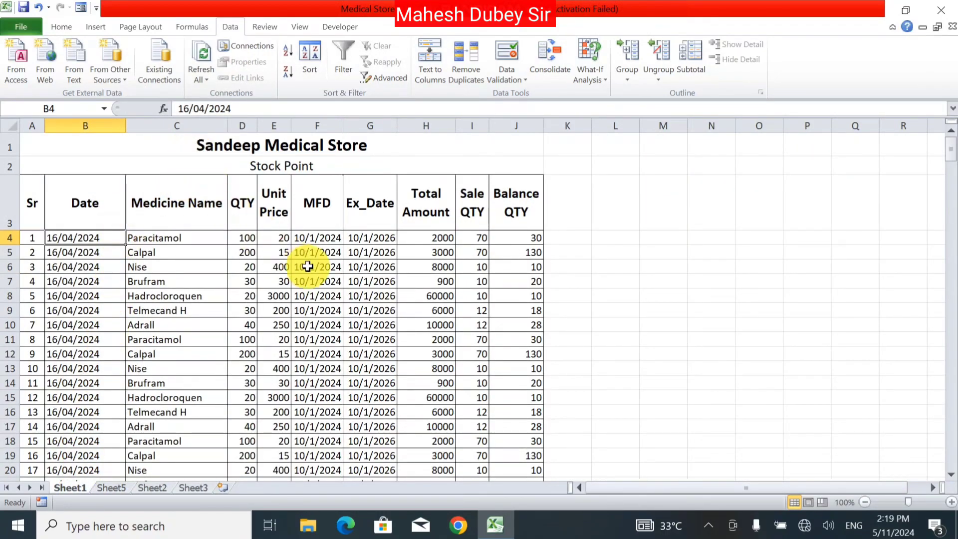
{"action": "left_click", "coordinate": [168, 238]}
{"action": "left_click_drag", "start_coordinate": [168, 238], "coordinate": [182, 443]}
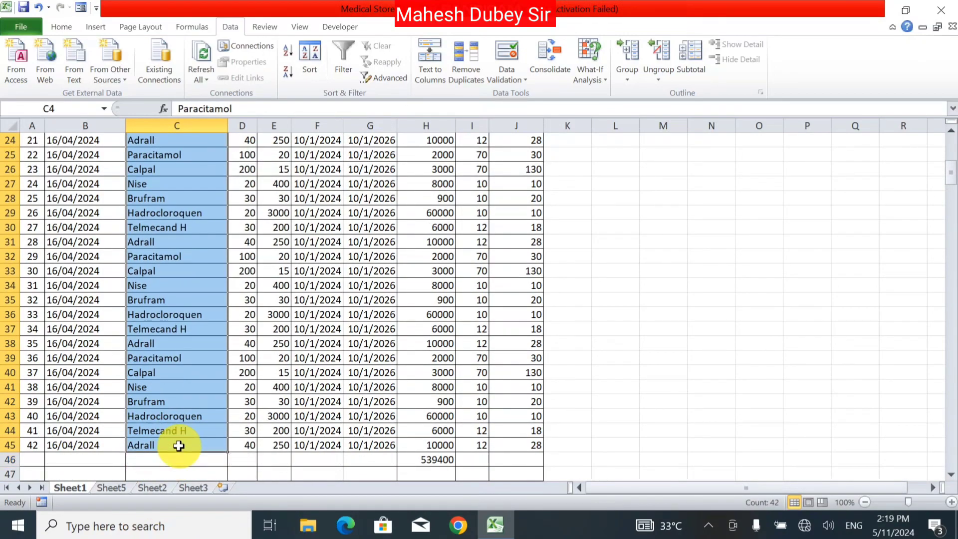
{"action": "scroll", "coordinate": [246, 150], "scroll_direction": "up", "scroll_amount": 8}
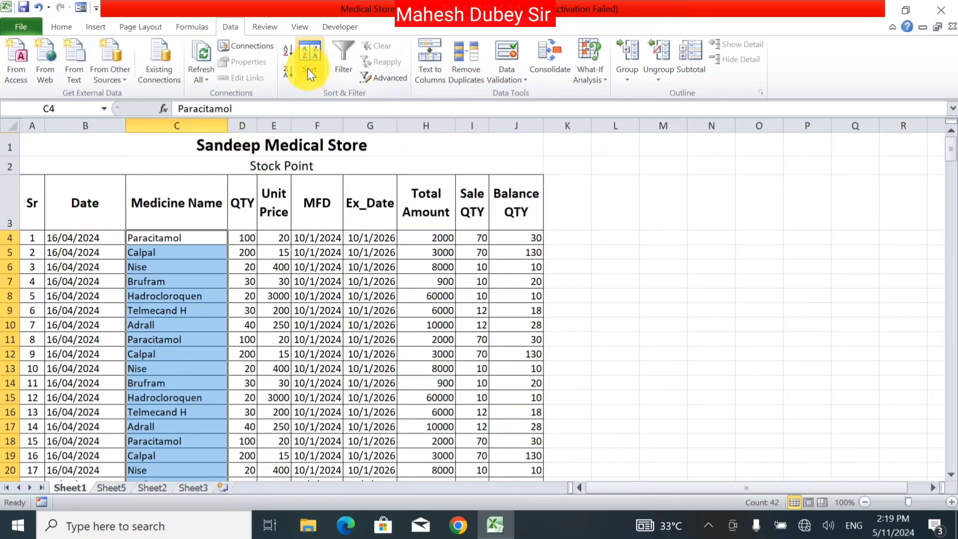
{"action": "left_click", "coordinate": [289, 50]}
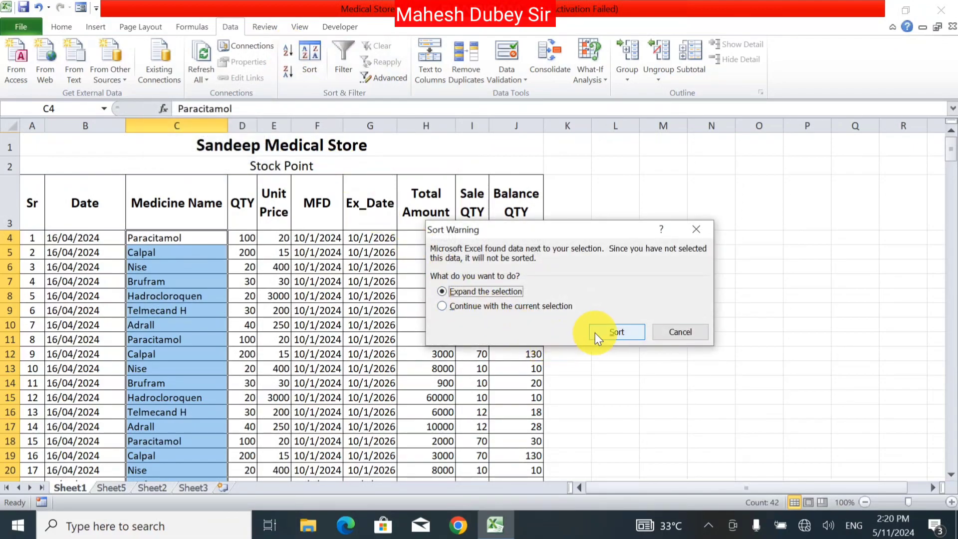
{"action": "left_click", "coordinate": [620, 331]}
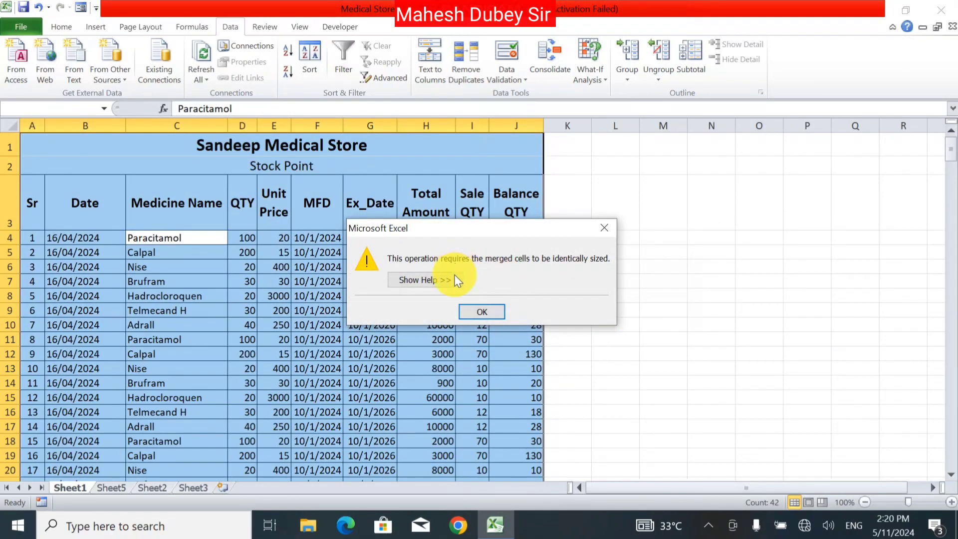
{"action": "left_click", "coordinate": [481, 311]}
Sort only the Medicine Name column C3:C46 within the current selection, on Cell Color with No Cell Color On Top
{"action": "left_click", "coordinate": [196, 191]}
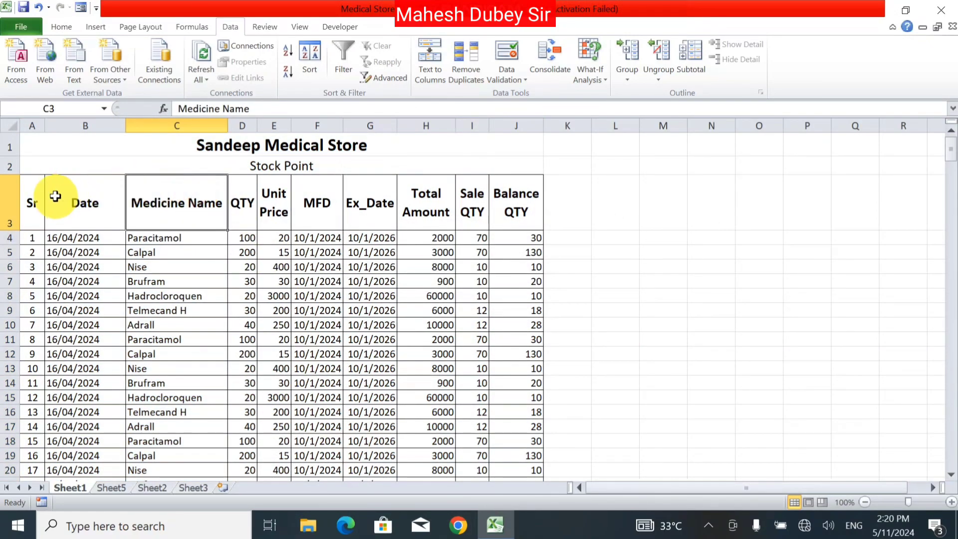
{"action": "left_click_drag", "start_coordinate": [163, 194], "coordinate": [150, 462]}
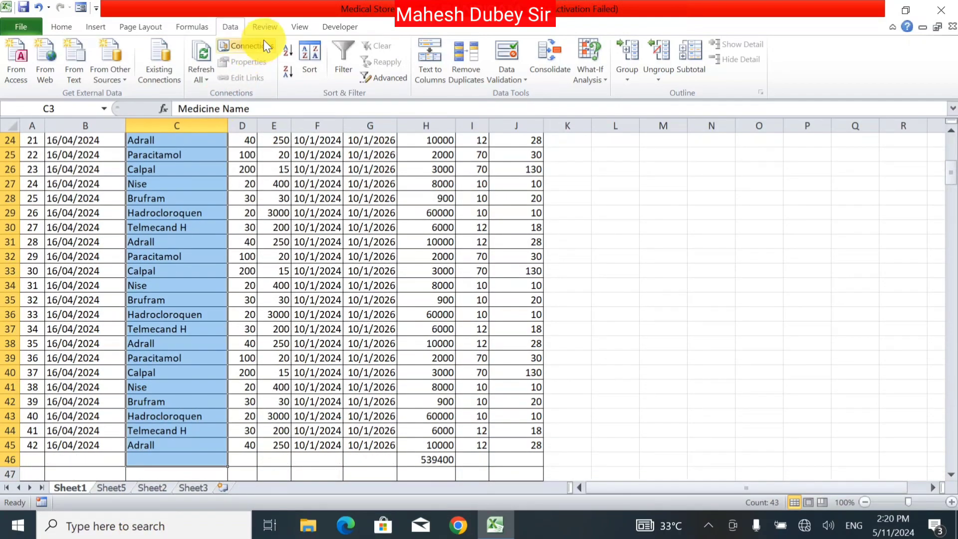
{"action": "left_click", "coordinate": [310, 58]}
{"action": "left_click", "coordinate": [545, 306]}
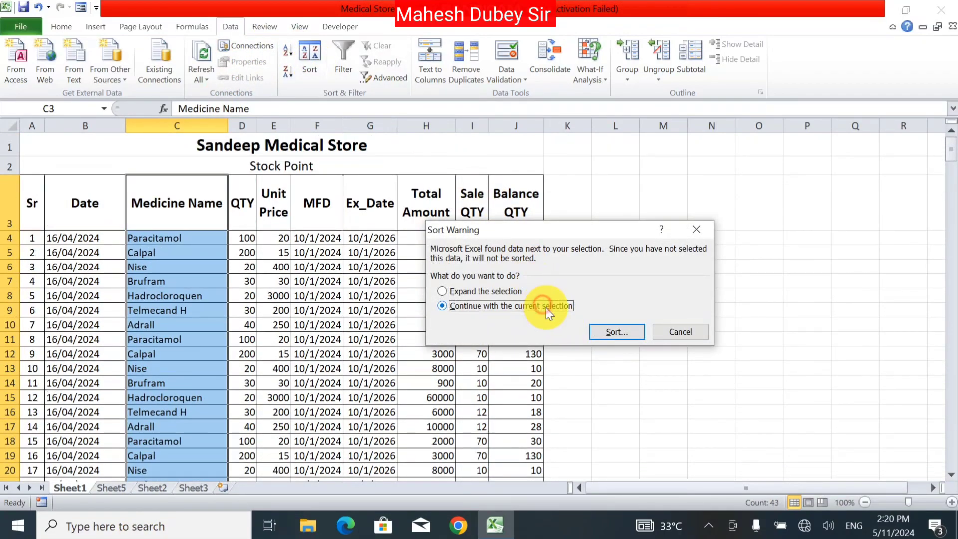
{"action": "left_click", "coordinate": [624, 332]}
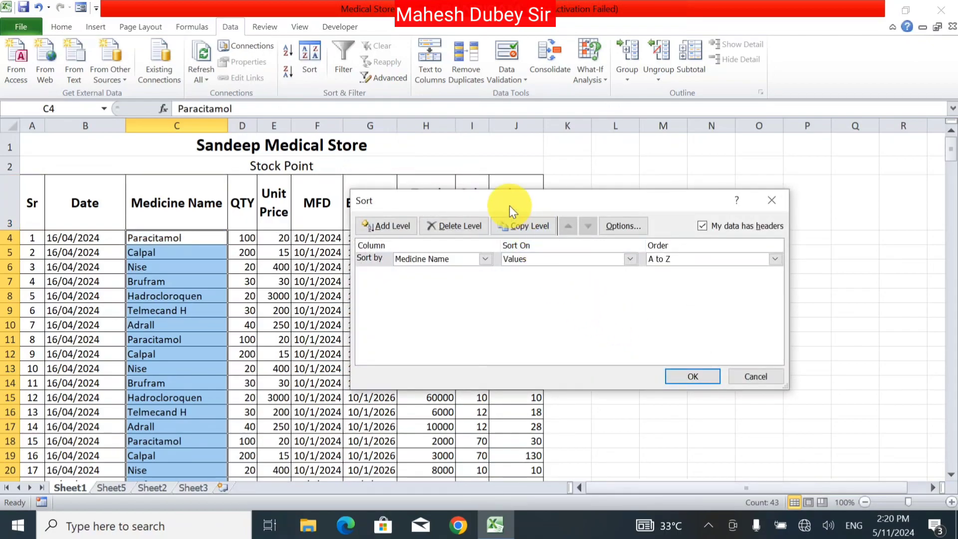
{"action": "left_click_drag", "start_coordinate": [510, 206], "coordinate": [541, 123]}
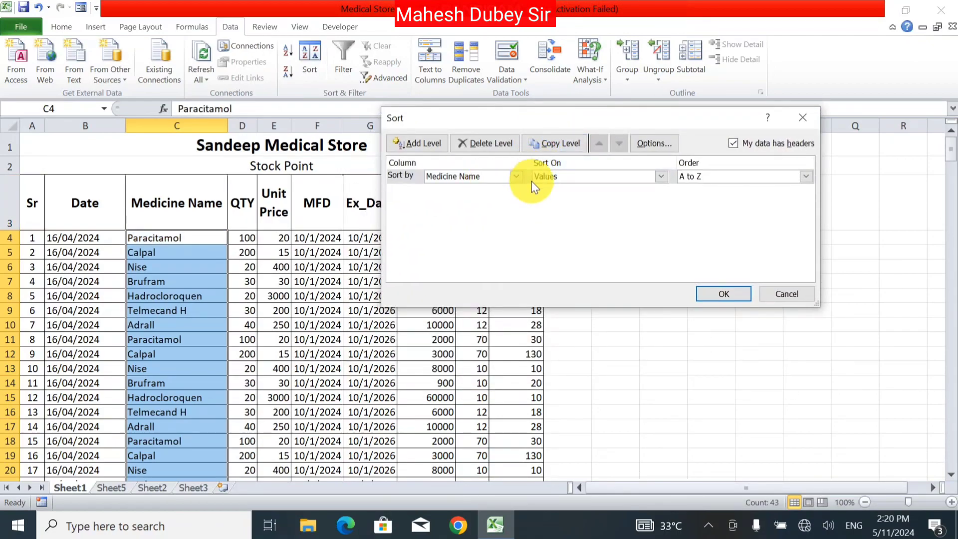
{"action": "left_click", "coordinate": [519, 176]}
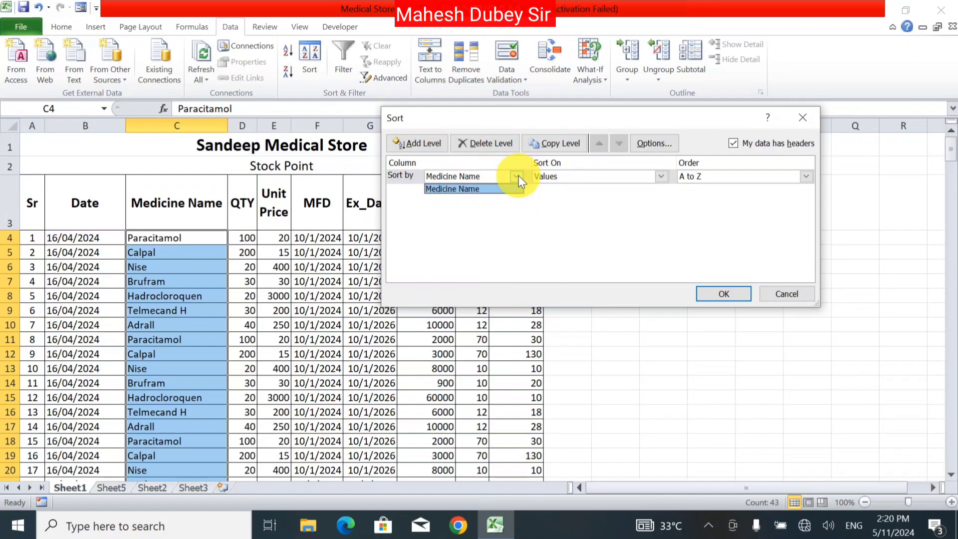
{"action": "left_click", "coordinate": [514, 188]}
{"action": "left_click", "coordinate": [614, 174]}
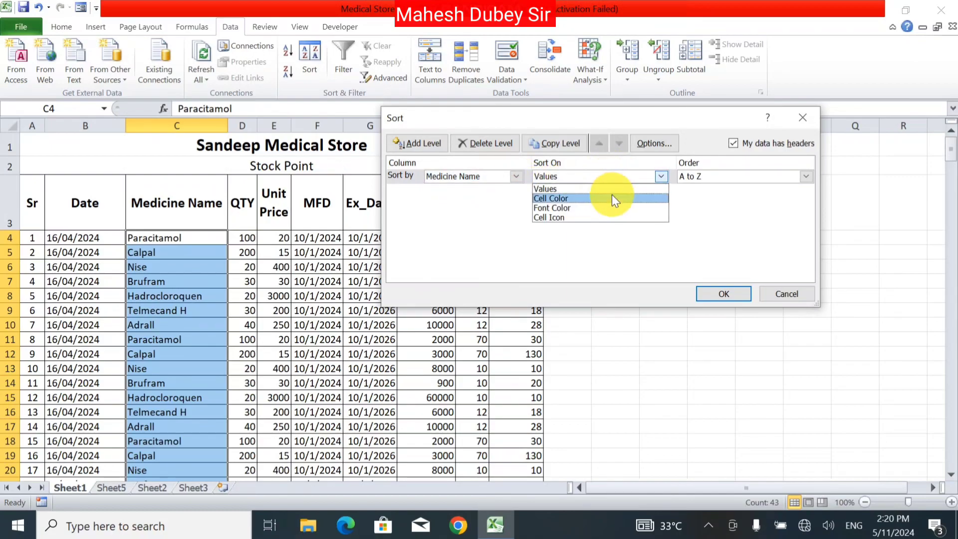
{"action": "left_click", "coordinate": [664, 197]}
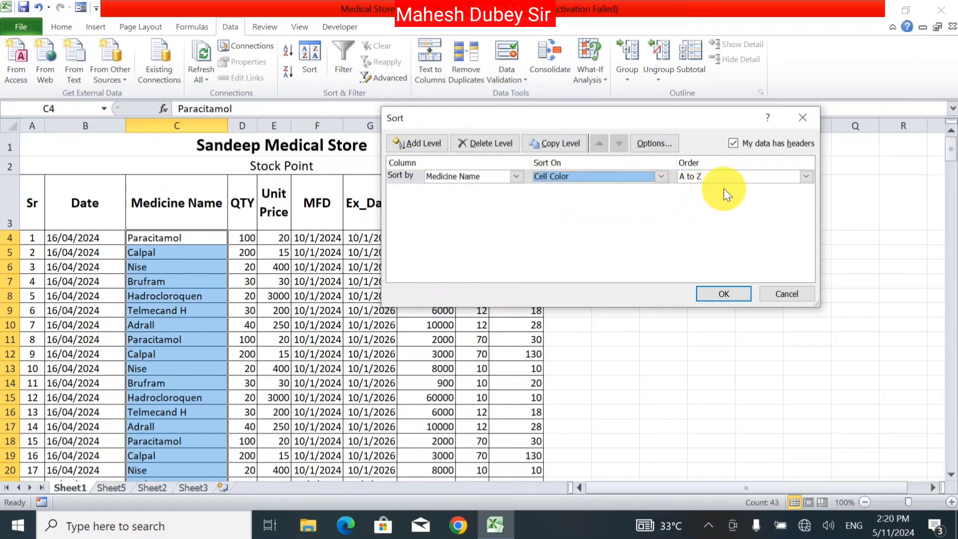
{"action": "left_click", "coordinate": [725, 170]}
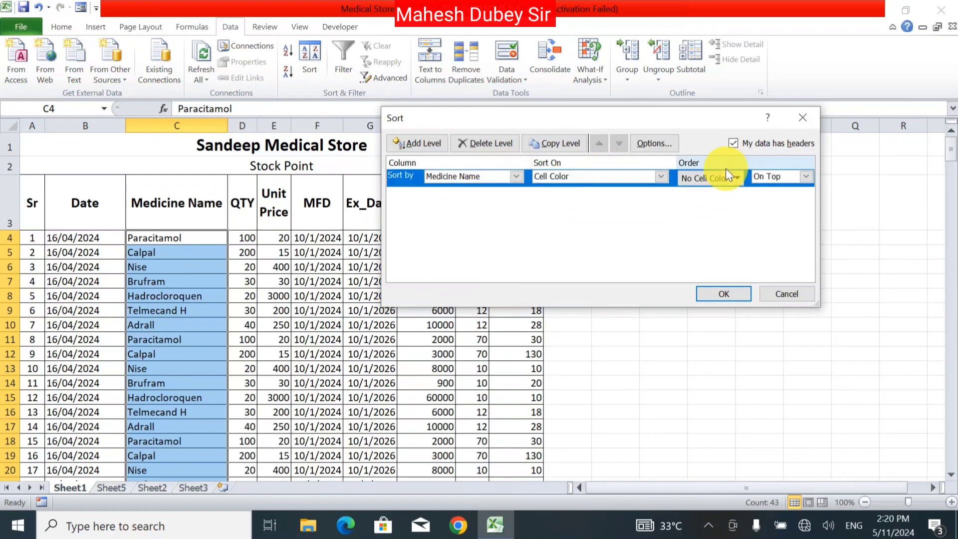
{"action": "left_click", "coordinate": [725, 295]}
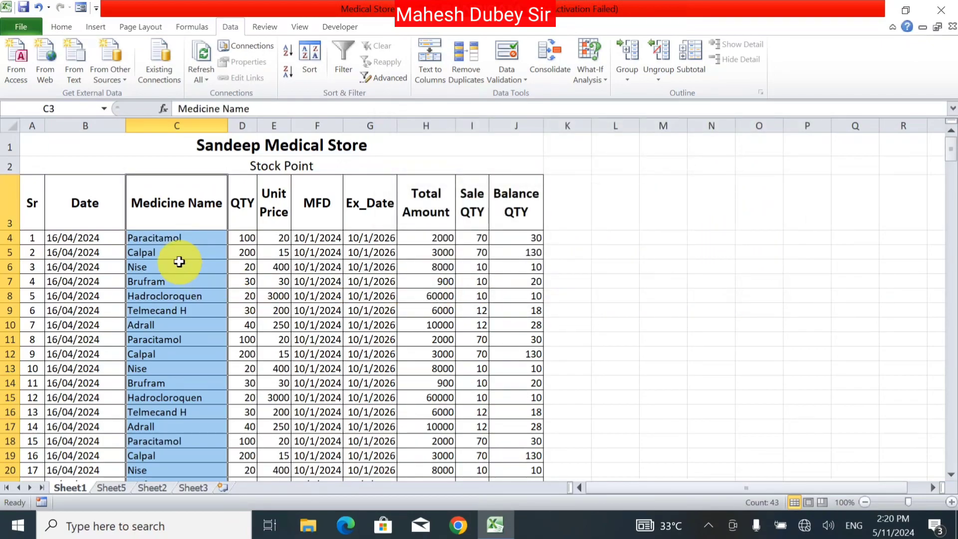
Look through the medicine names on Sheet1 to check the sort, and return to the Medicine Name header with the data tools showing
{"action": "left_click", "coordinate": [176, 238]}
{"action": "scroll", "coordinate": [177, 260], "scroll_direction": "down", "scroll_amount": 6}
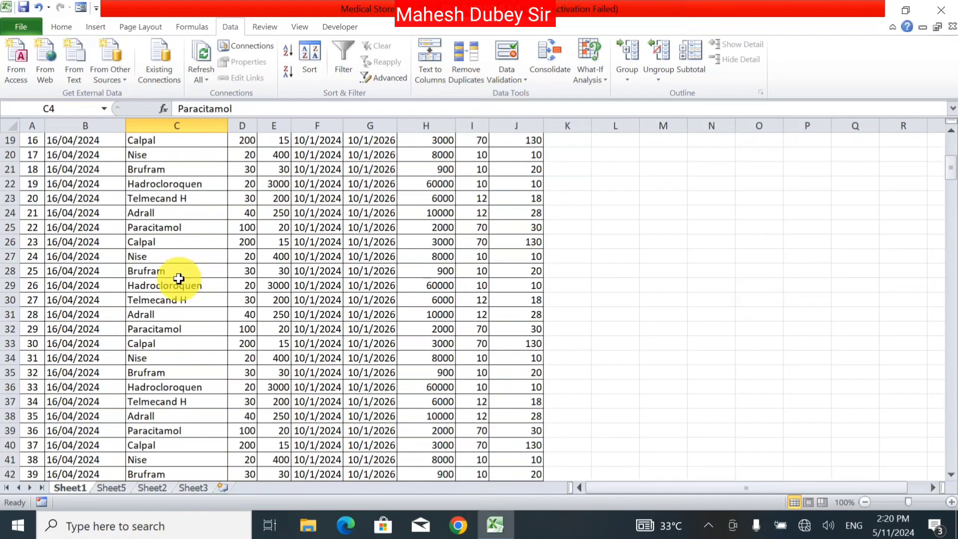
{"action": "scroll", "coordinate": [210, 139], "scroll_direction": "up", "scroll_amount": 6}
{"action": "left_click", "coordinate": [300, 26]}
{"action": "scroll", "coordinate": [273, 119], "scroll_direction": "down", "scroll_amount": 1}
{"action": "scroll", "coordinate": [273, 116], "scroll_direction": "up", "scroll_amount": 1}
{"action": "left_click", "coordinate": [166, 202]}
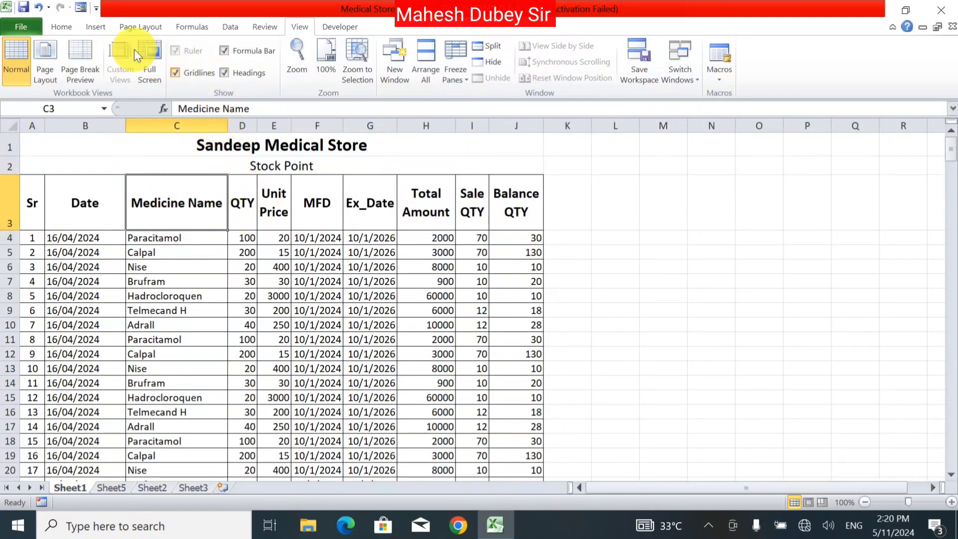
{"action": "left_click", "coordinate": [229, 28]}
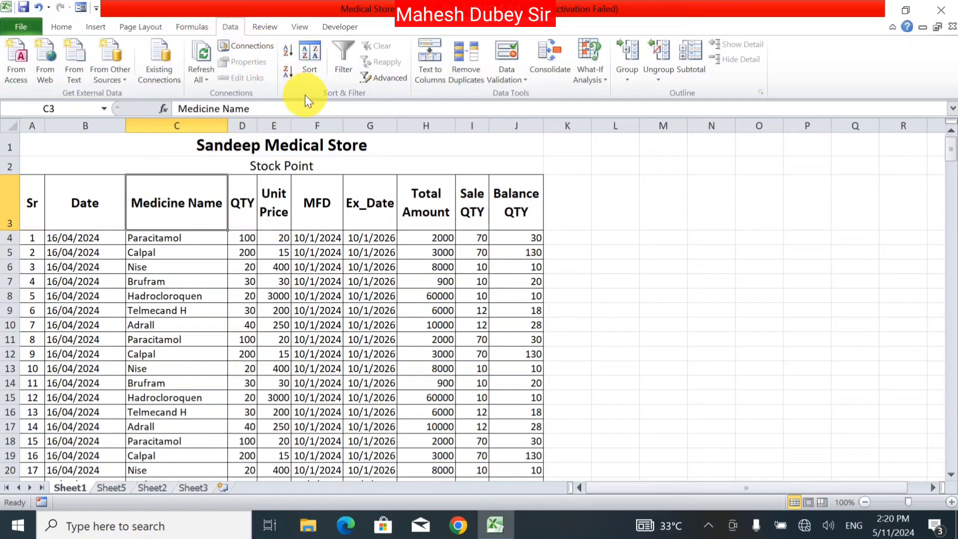